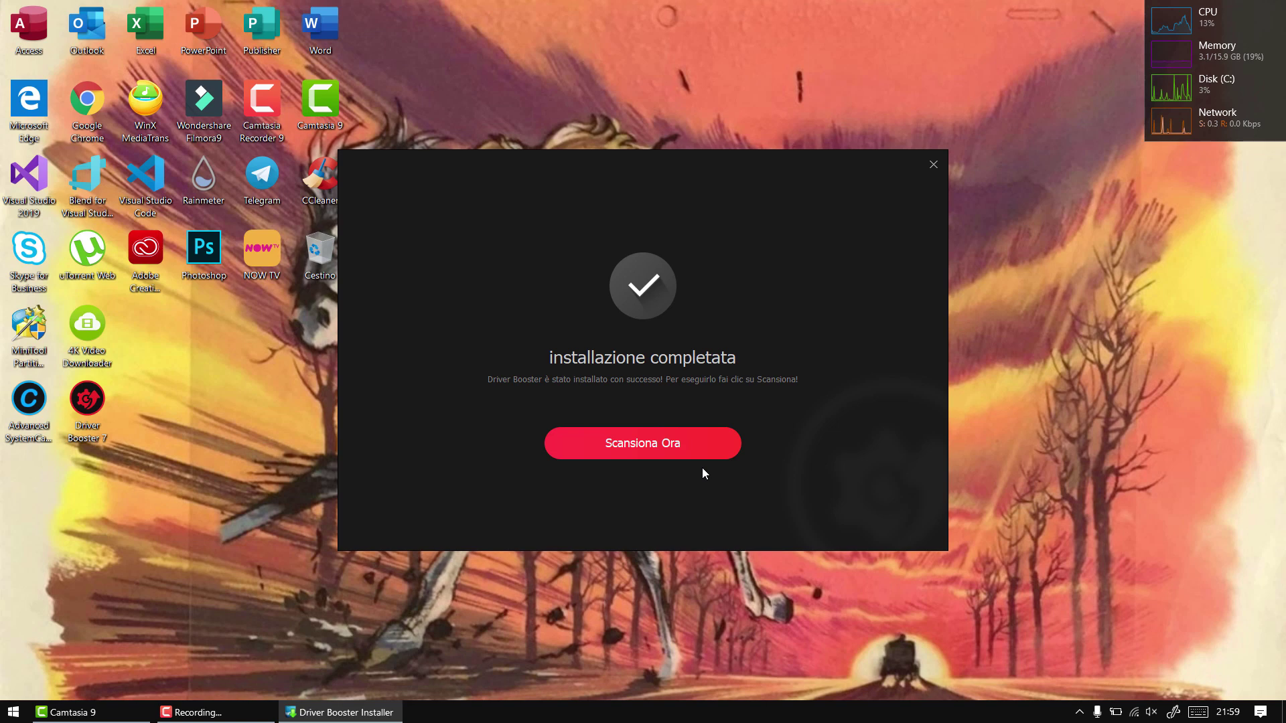
Step: Scan the system for outdated drivers and view the driver details of the Batterie device
click(667, 447)
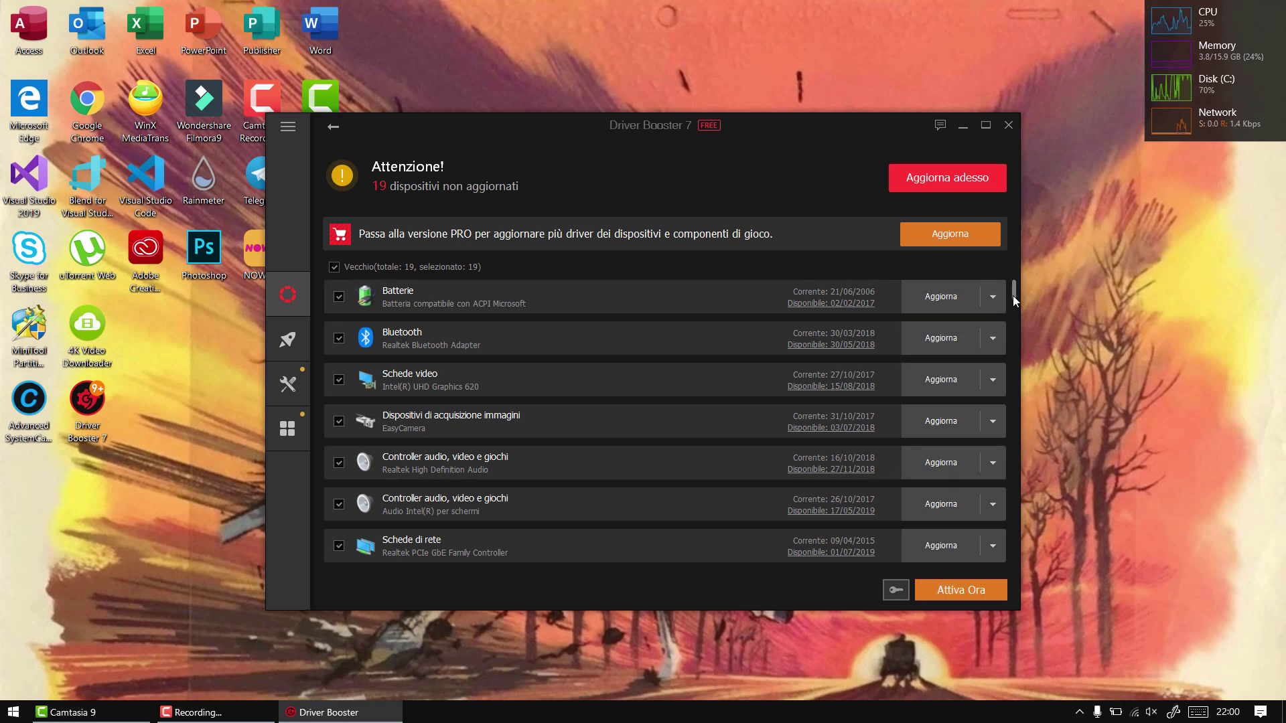
drag(1013, 296, 1033, 276)
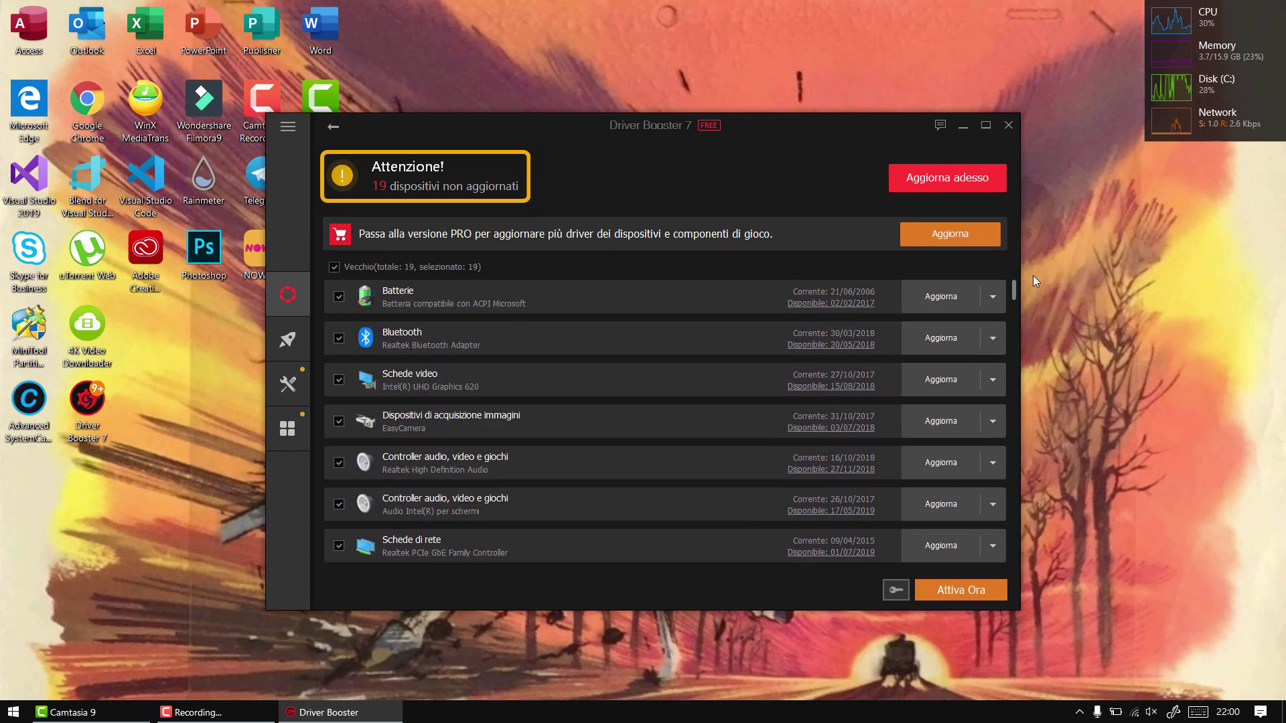
click(995, 299)
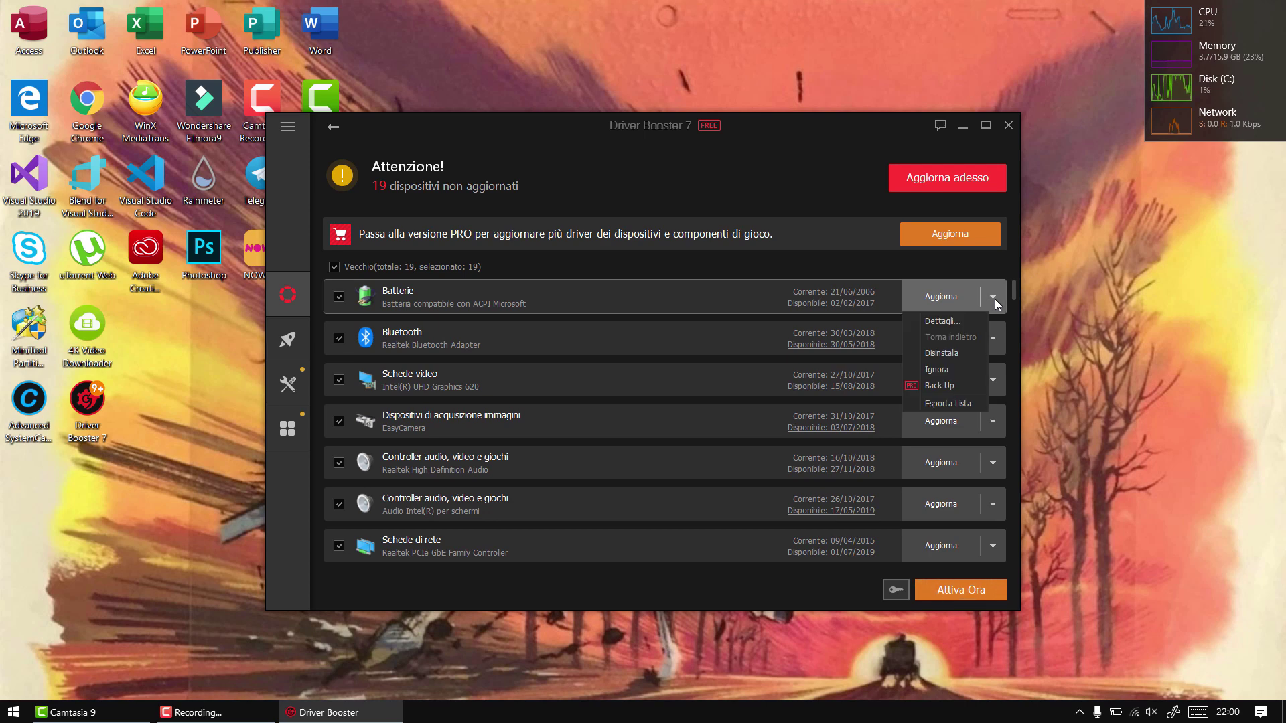
click(967, 321)
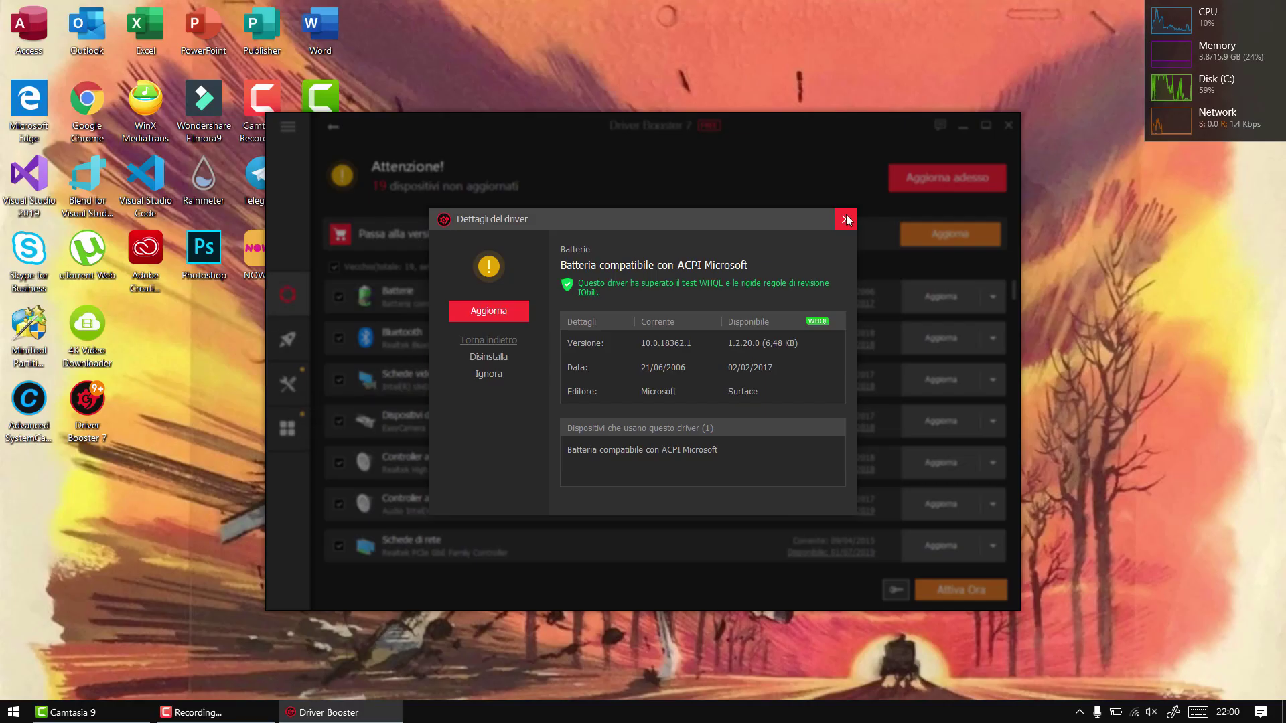
click(1064, 65)
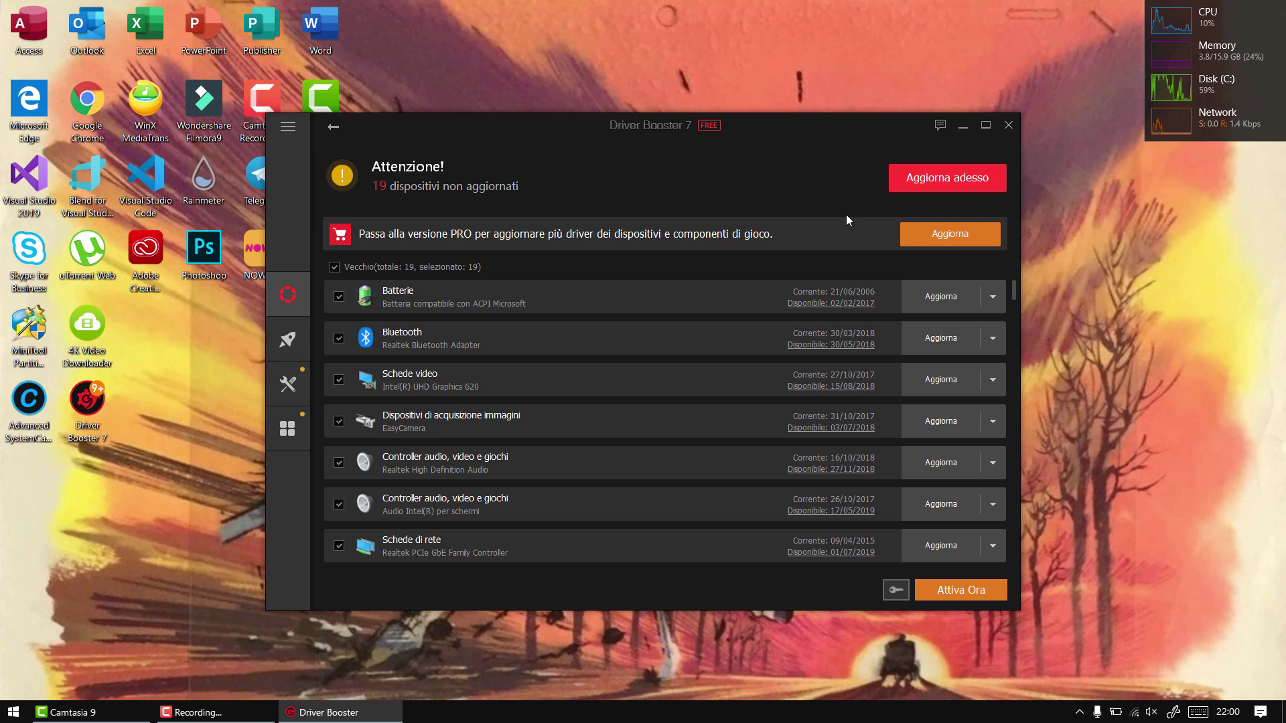
Step: Examine the file type and encoding options for exporting the driver list, and leave without saving
click(992, 296)
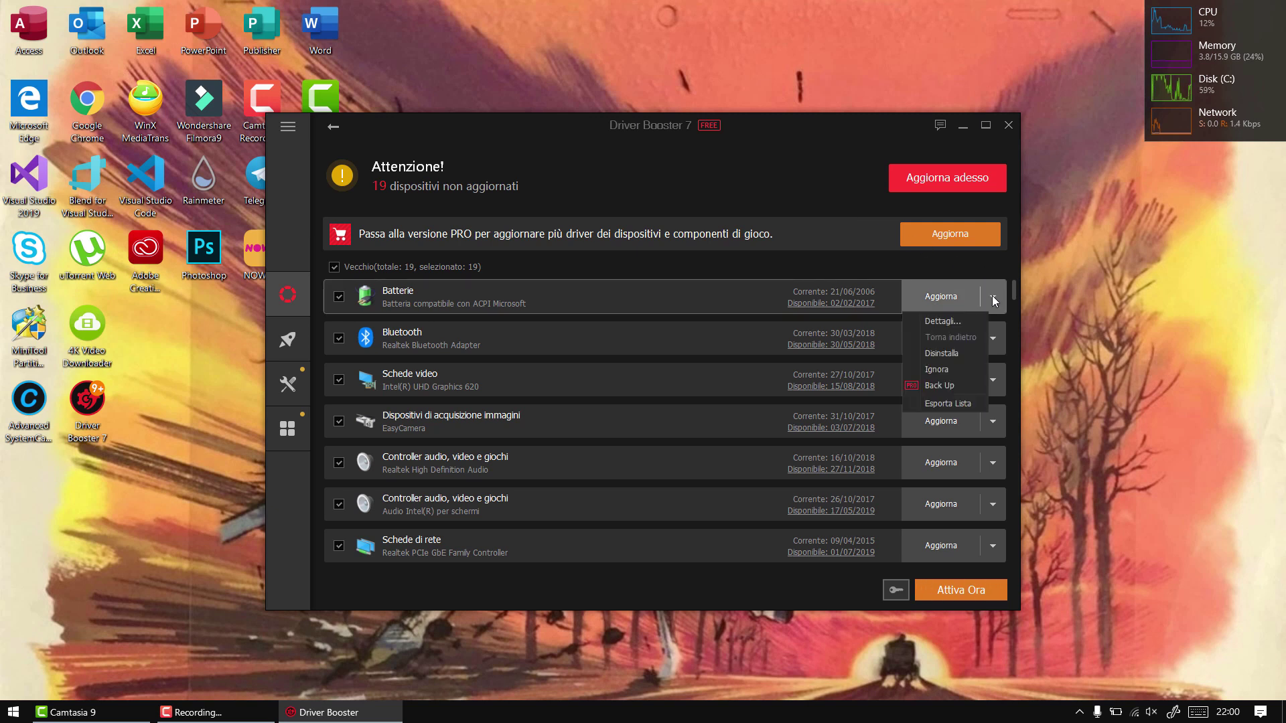
click(985, 404)
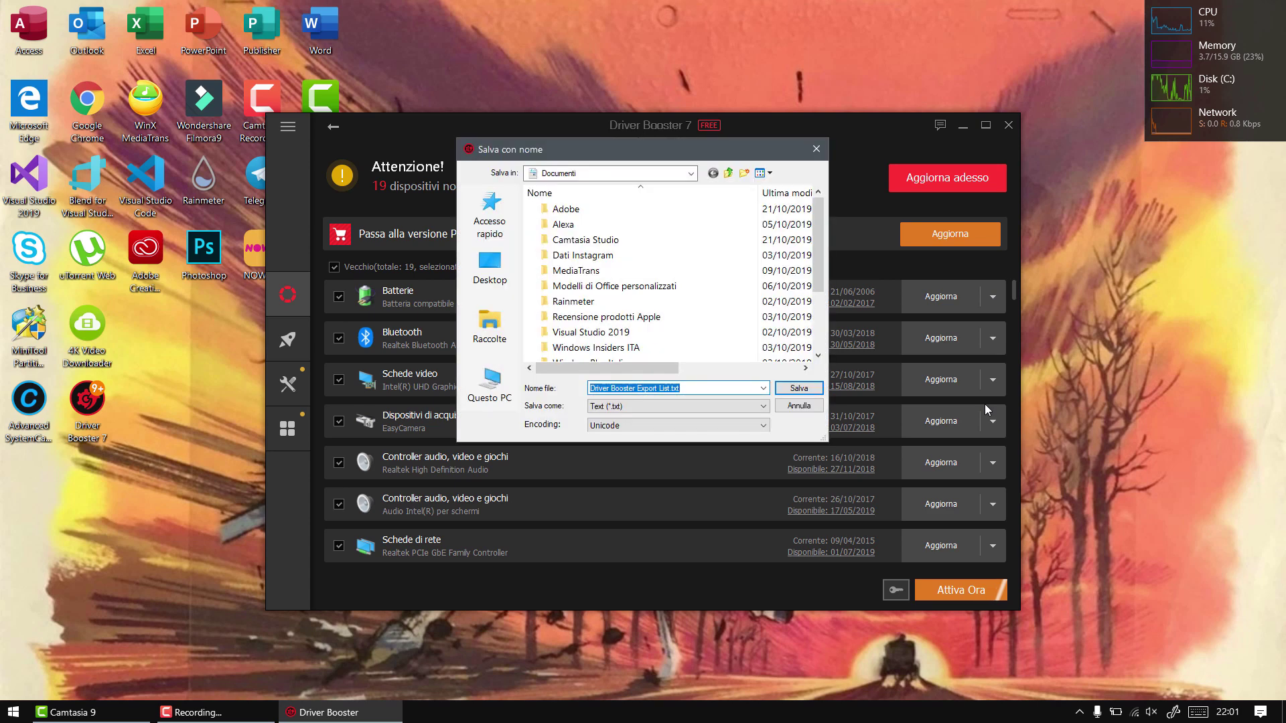
click(733, 403)
click(733, 404)
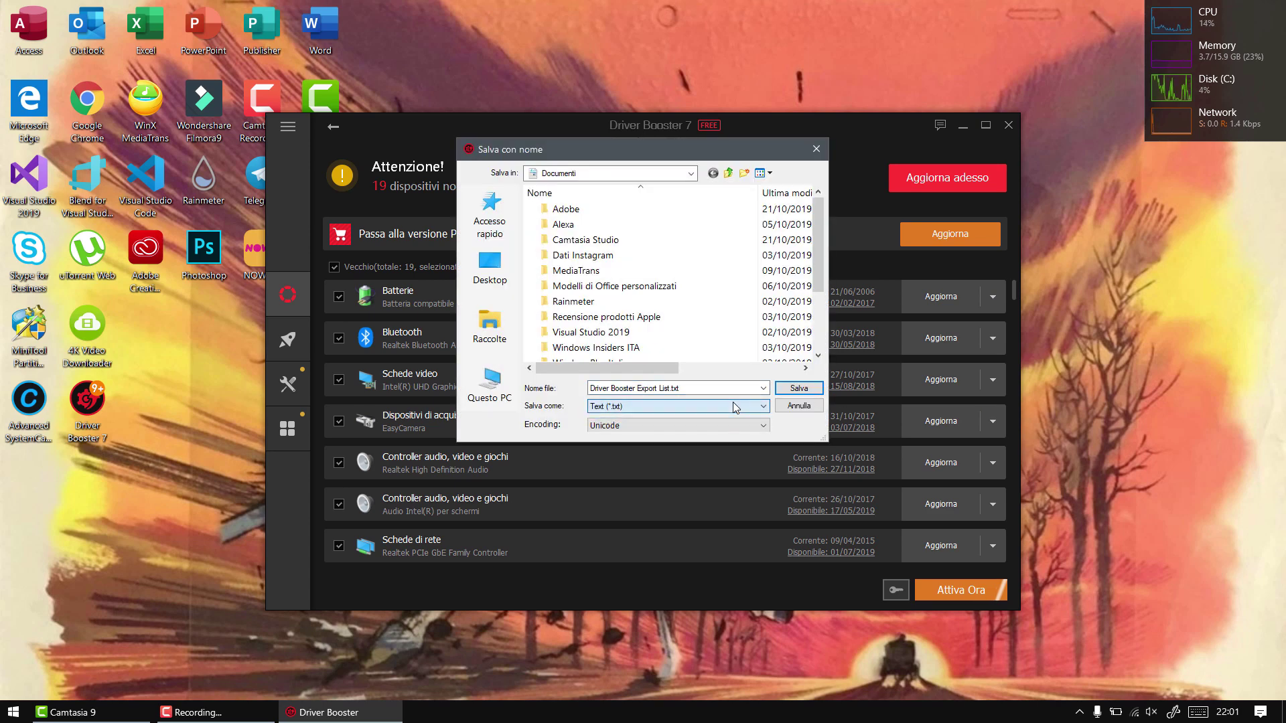
click(737, 425)
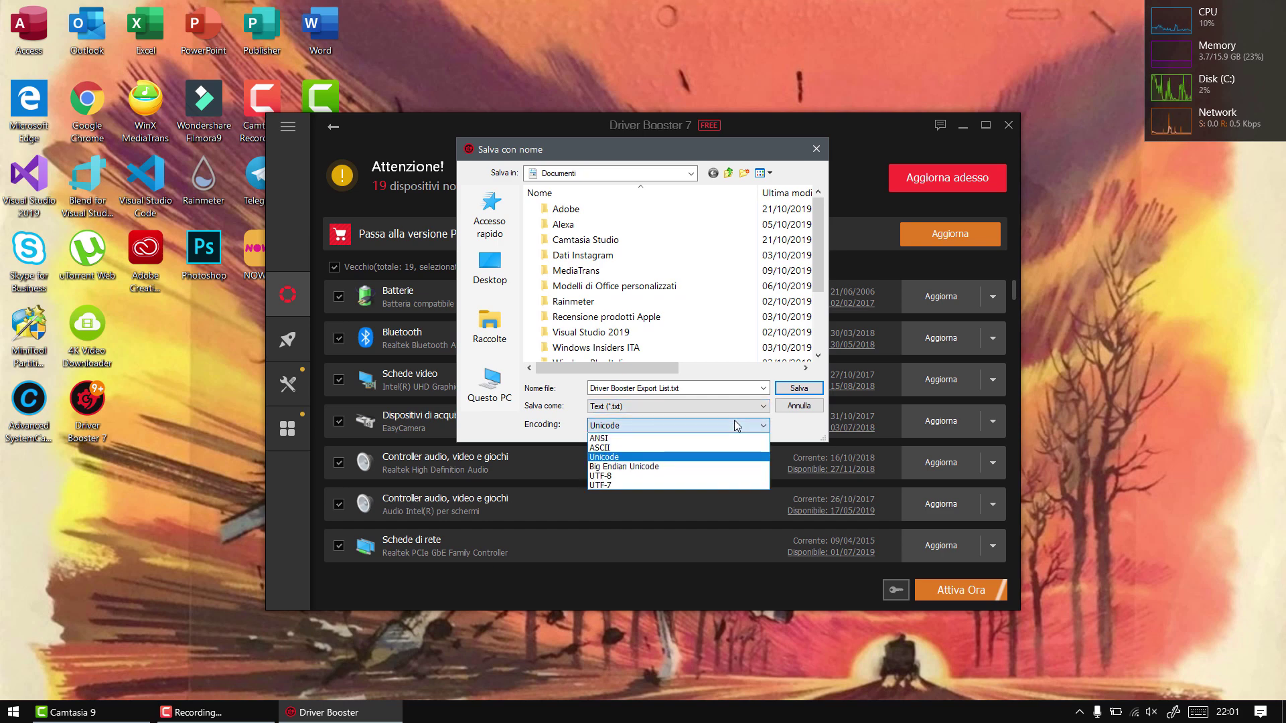
click(737, 425)
click(816, 148)
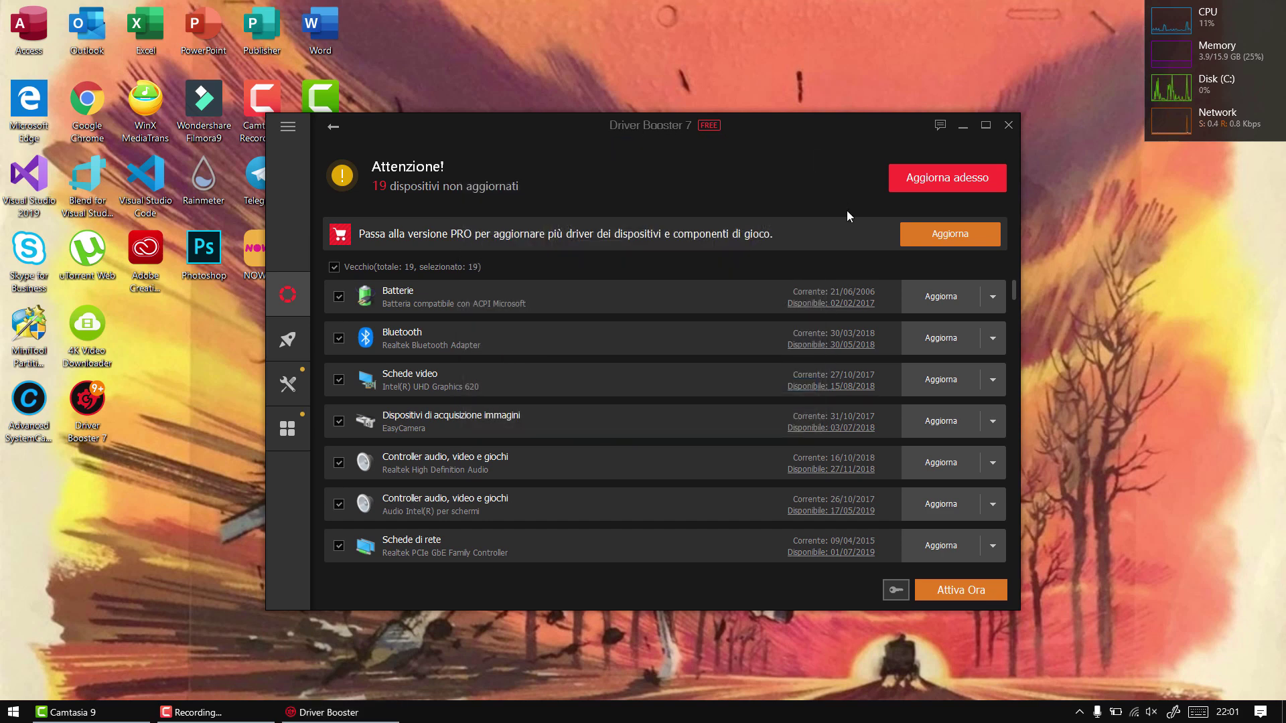
Step: Open the licence entry dialog and paste the licence code to activate the PRO version
mouse_move(982, 588)
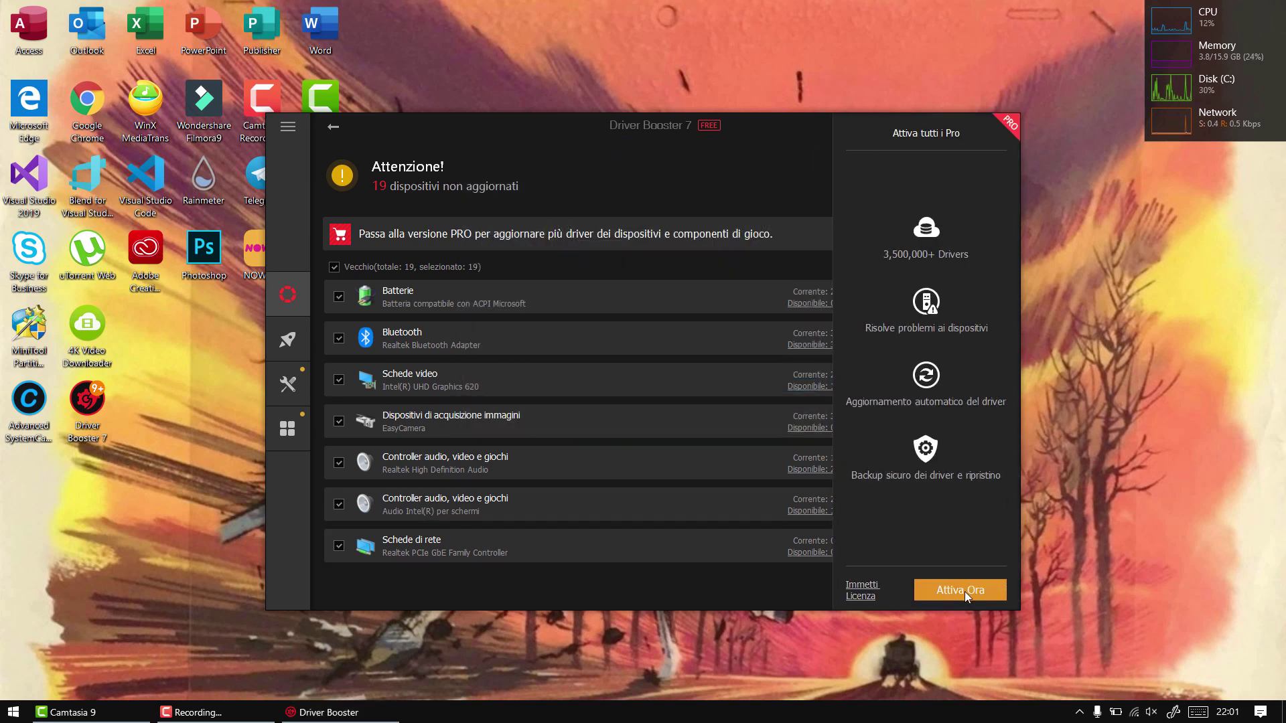
click(864, 591)
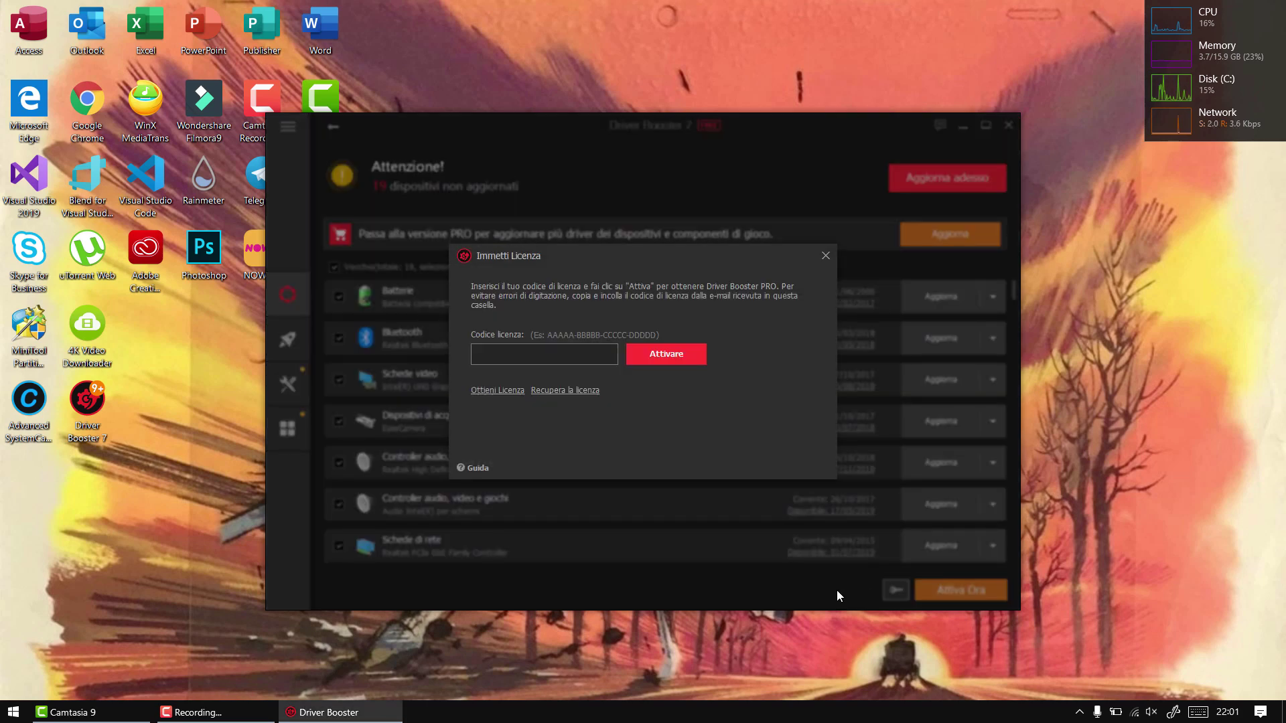
key(ctrl+v)
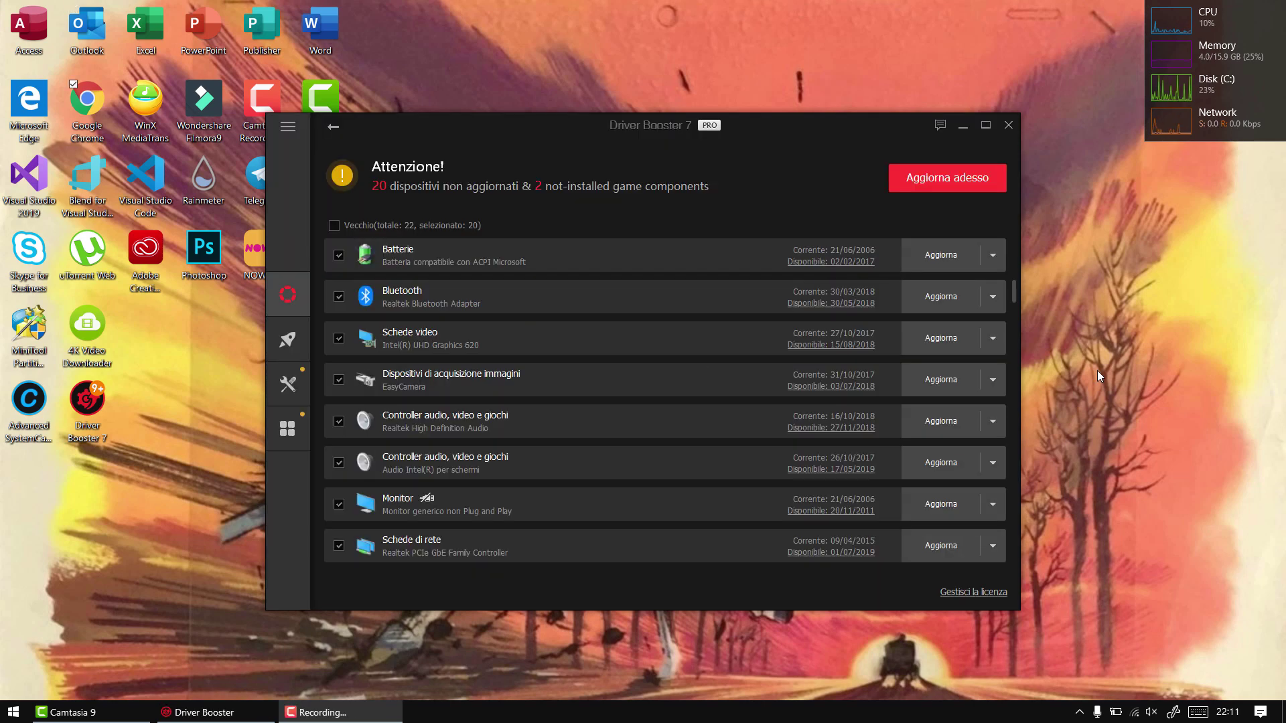
Step: Start updating all selected drivers and check the automatic restart and shutdown options
click(964, 180)
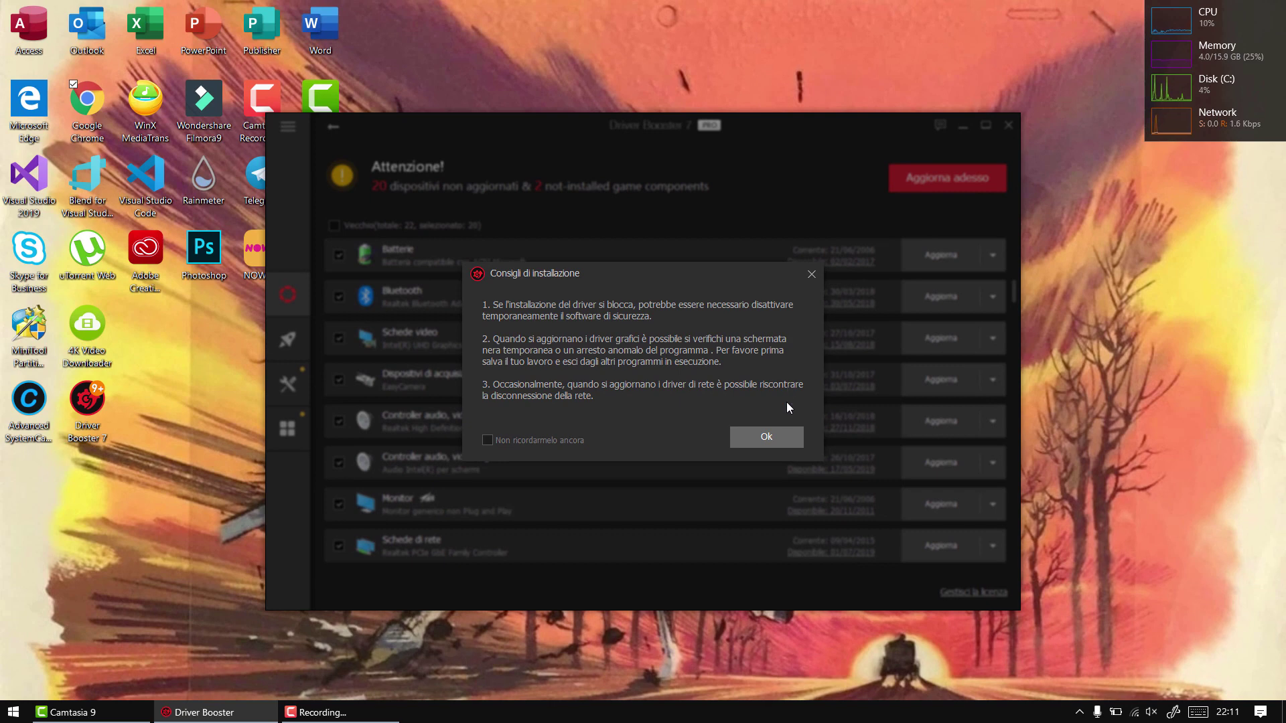
click(789, 437)
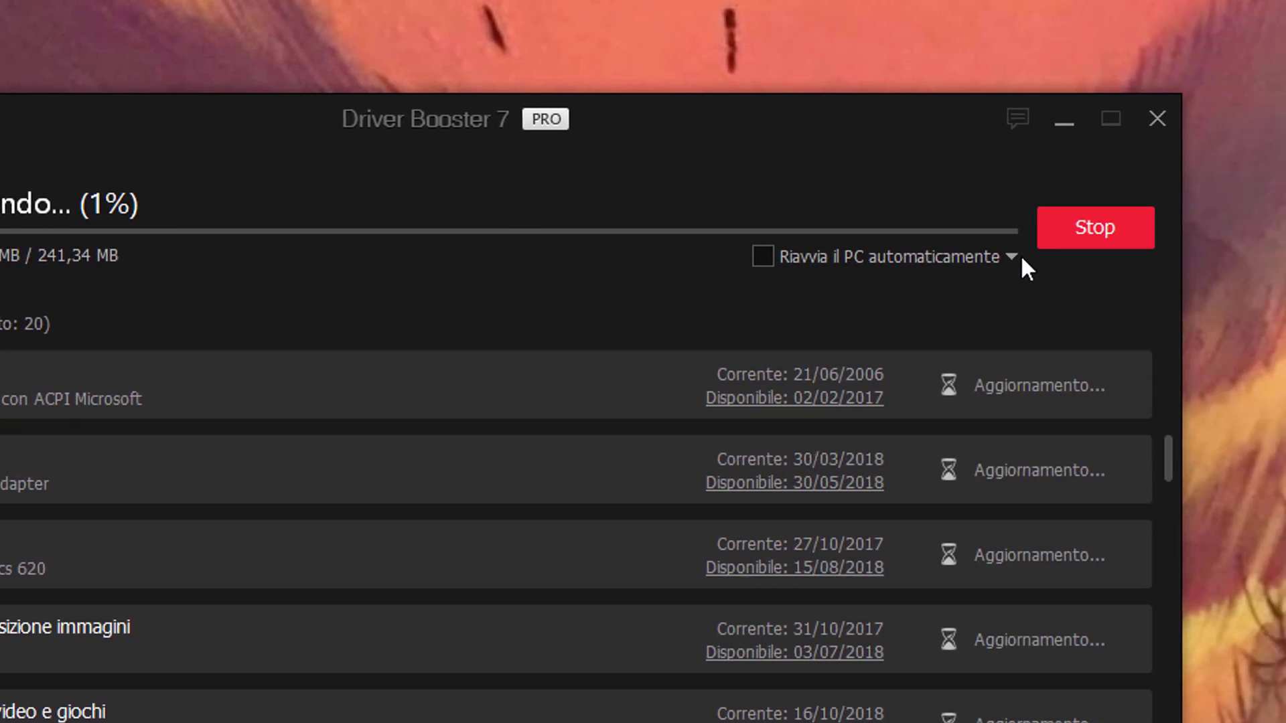
click(1016, 261)
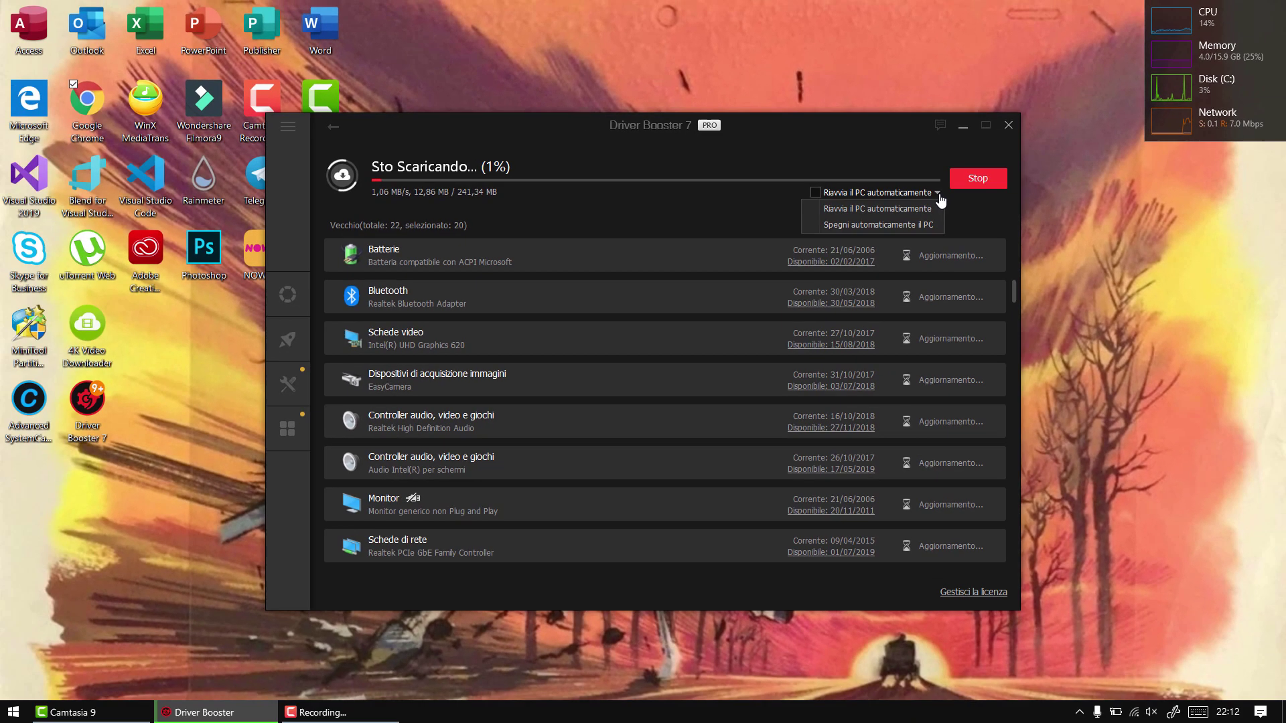
click(1060, 293)
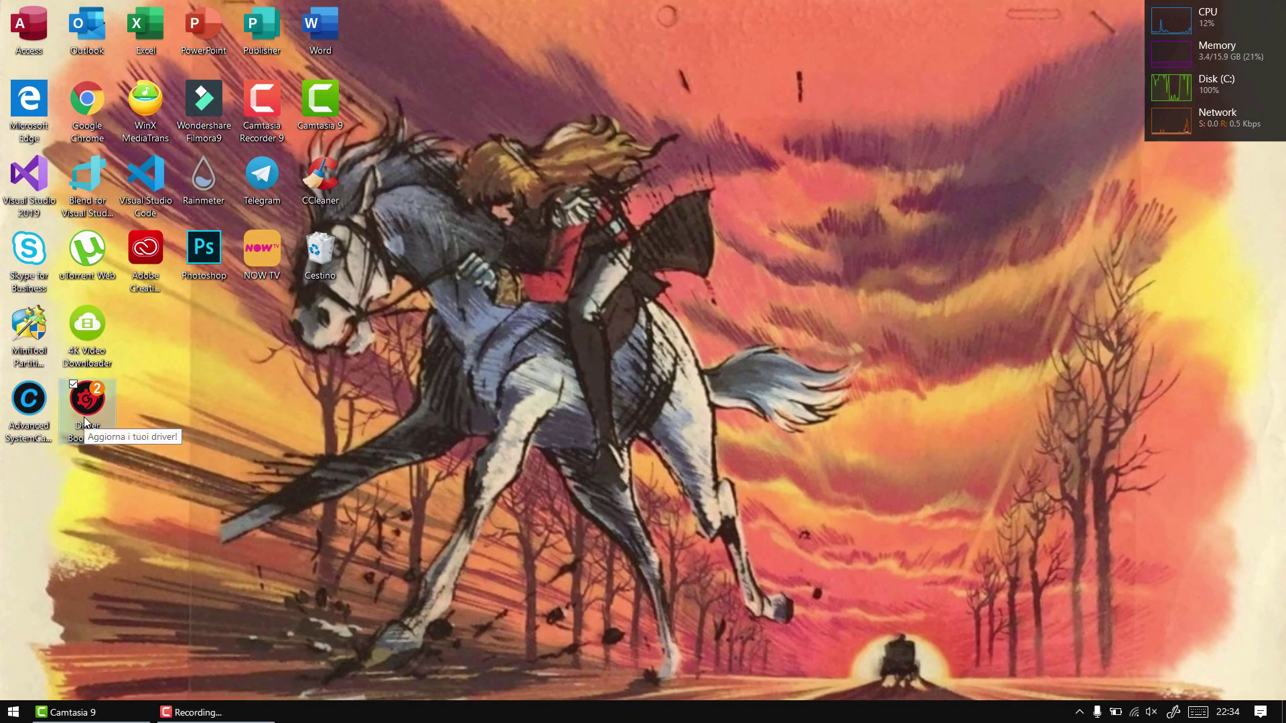
Step: Launch Driver Booster 7, review the Game Boost process configuration and activate Game Boost with the preselected items
double_click(84, 409)
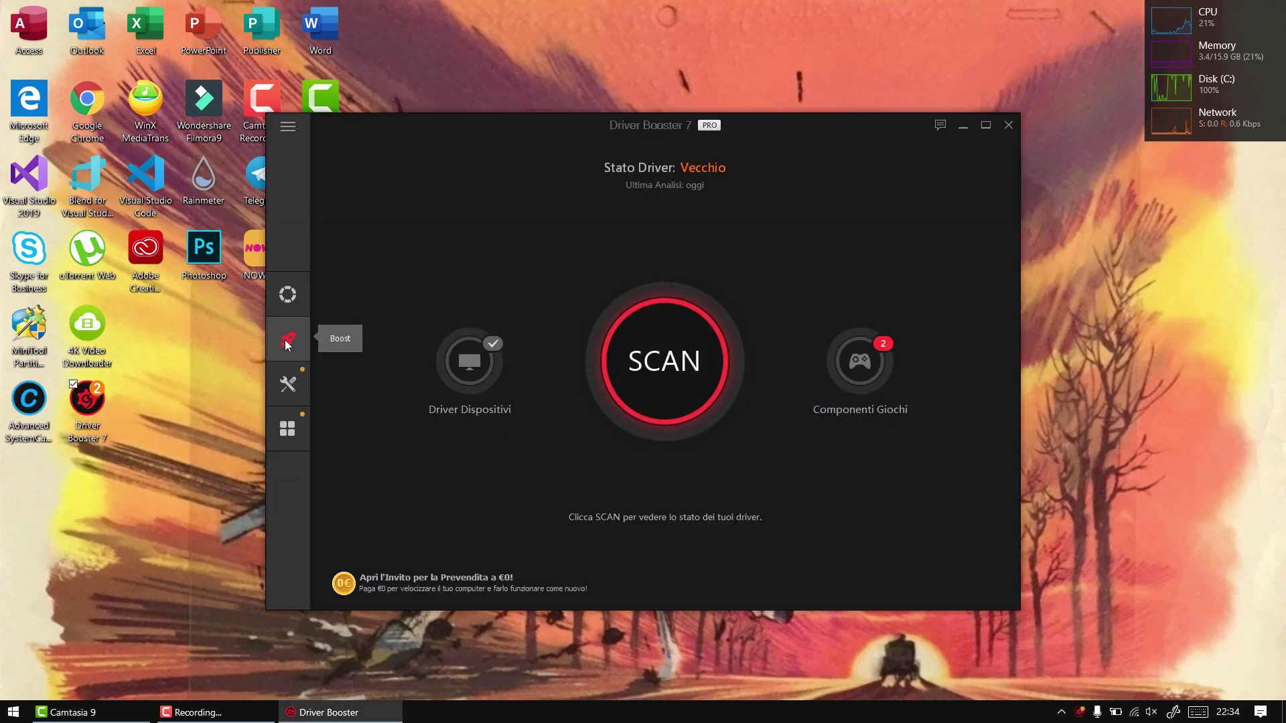
click(287, 342)
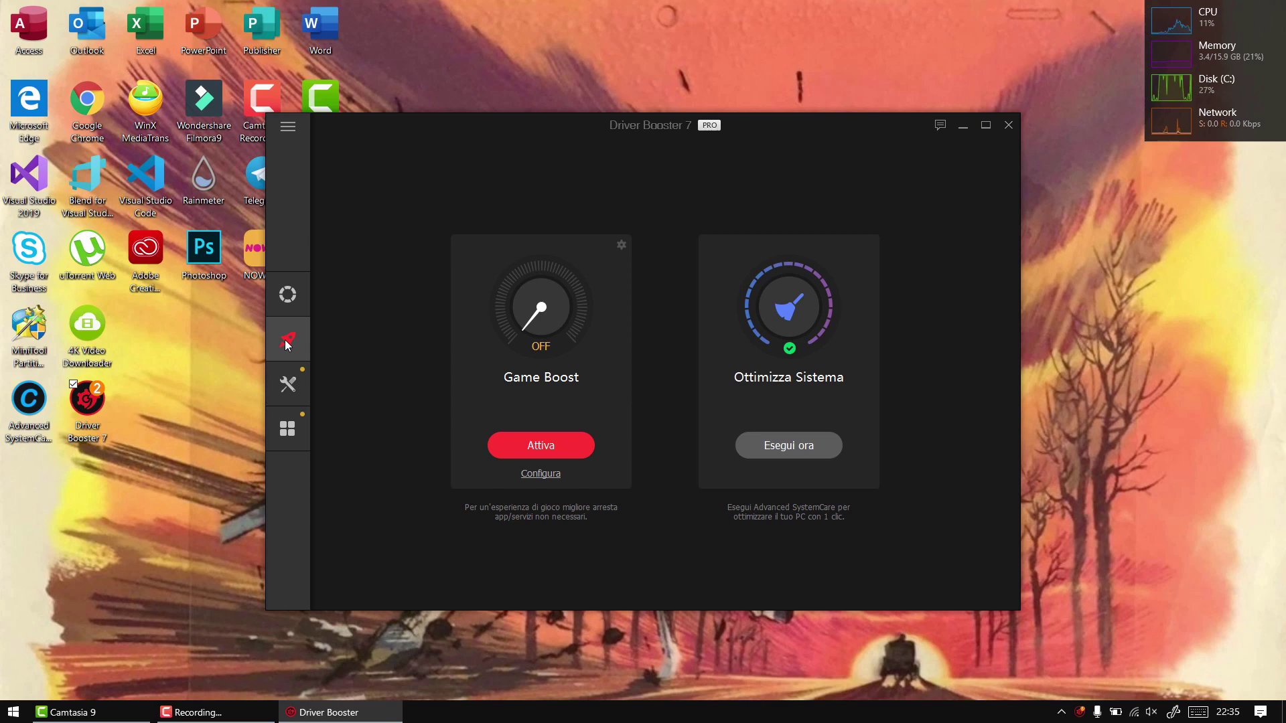
click(535, 474)
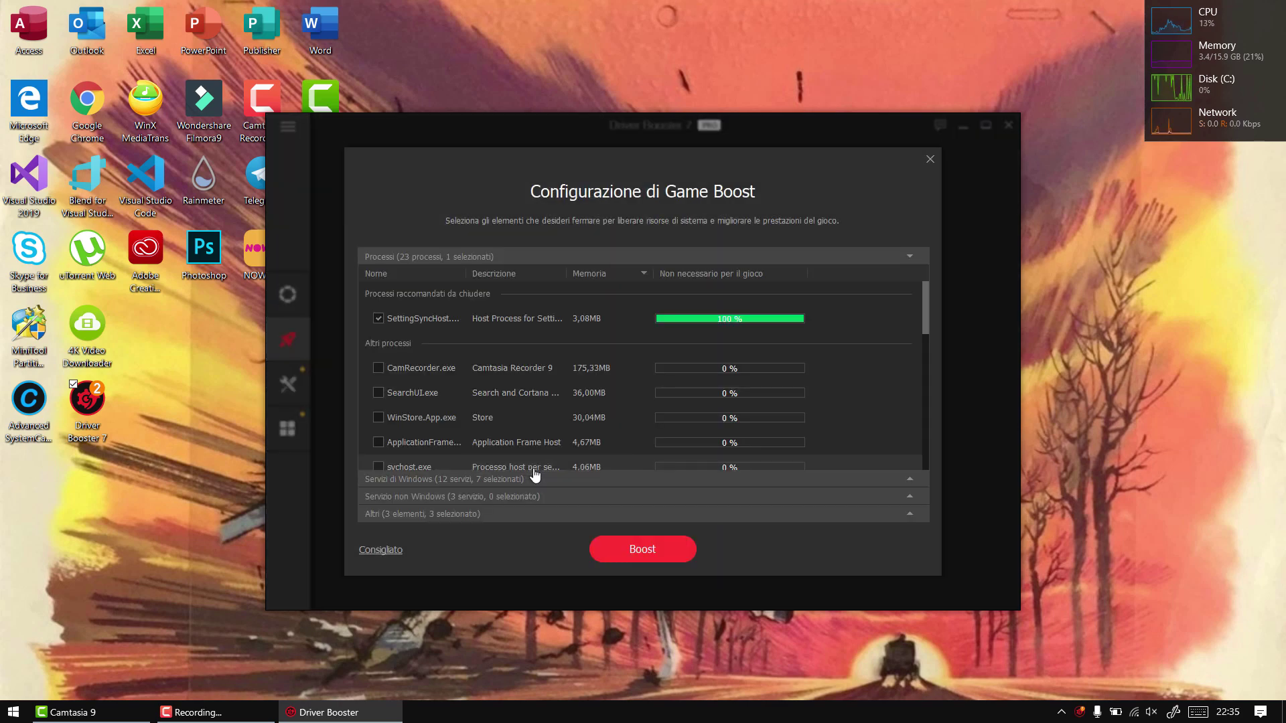
mouse_move(926, 320)
mouse_down()
mouse_move(919, 445)
mouse_move(914, 310)
mouse_up()
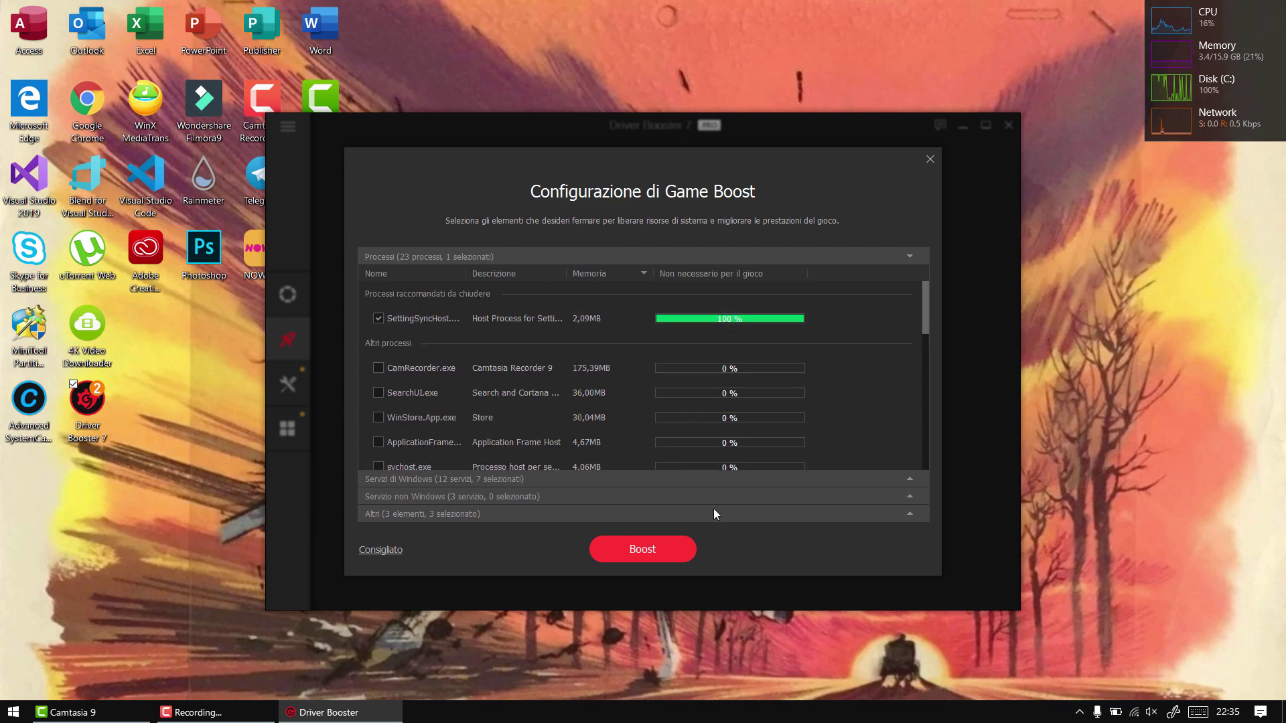
click(665, 556)
click(572, 448)
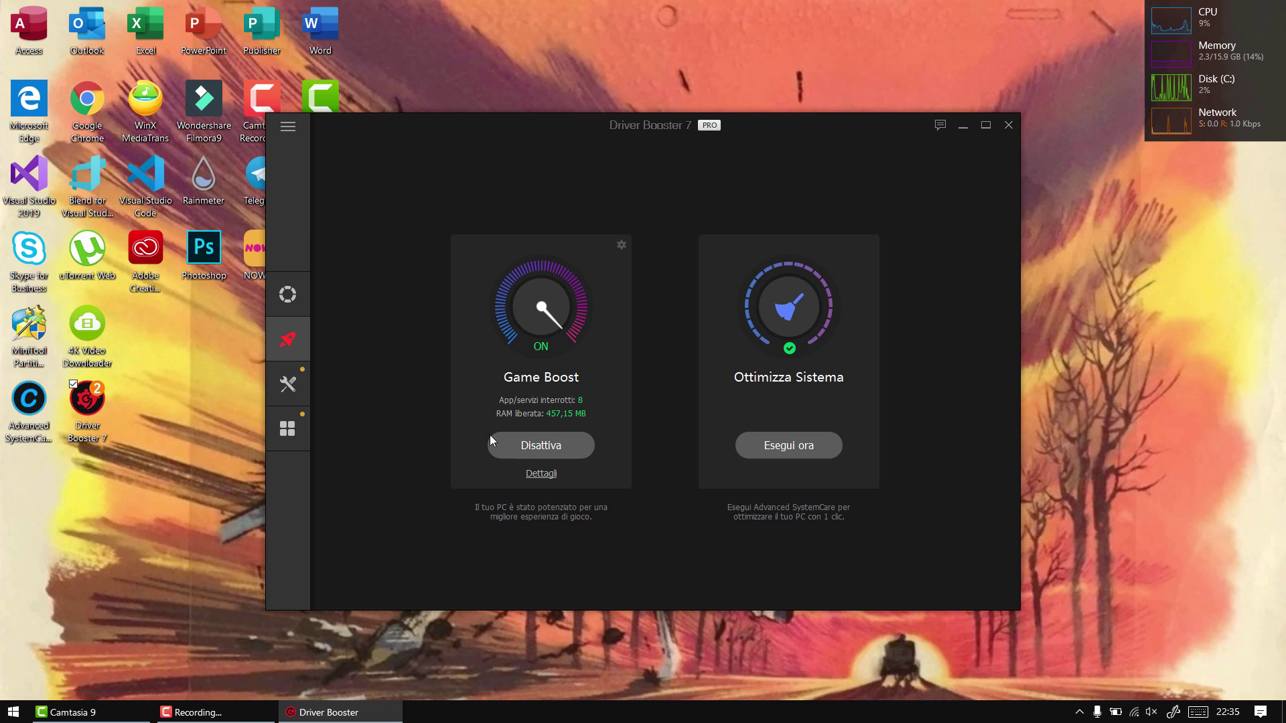
Step: Look through the list of drivers available for backup in Centro Sicurezza, and close it
click(300, 392)
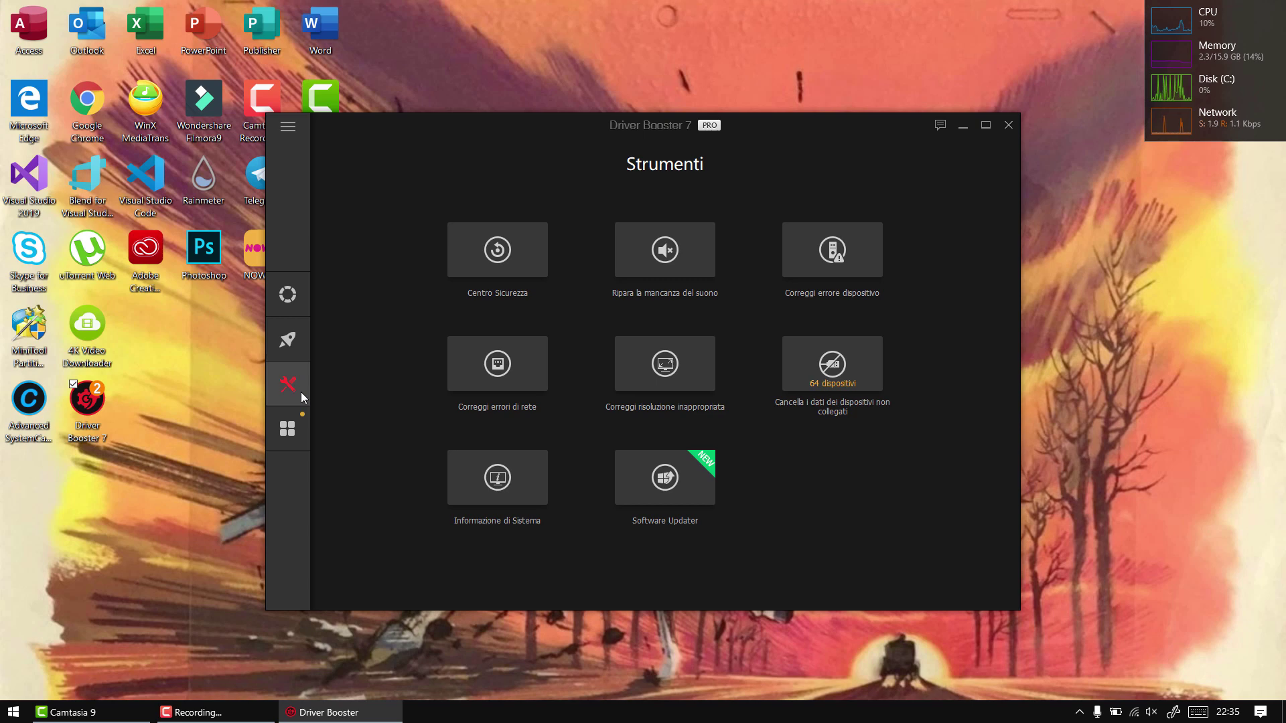
click(477, 268)
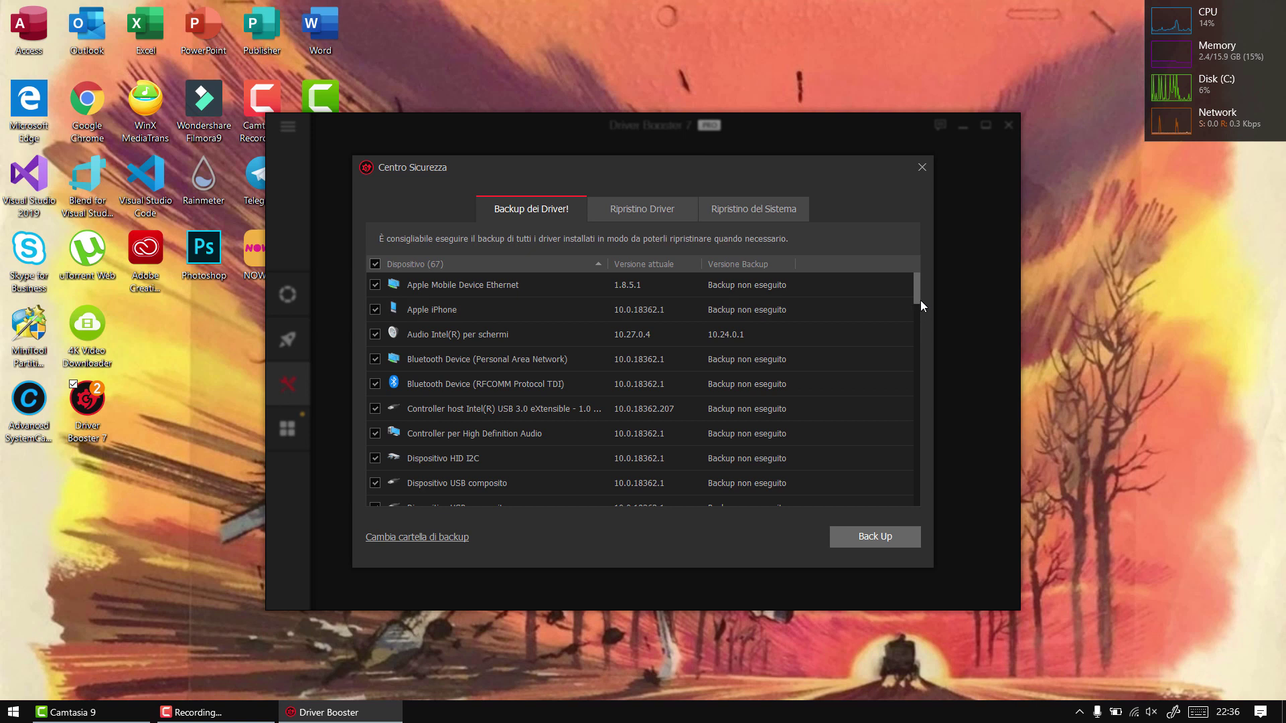
drag(918, 301, 917, 392)
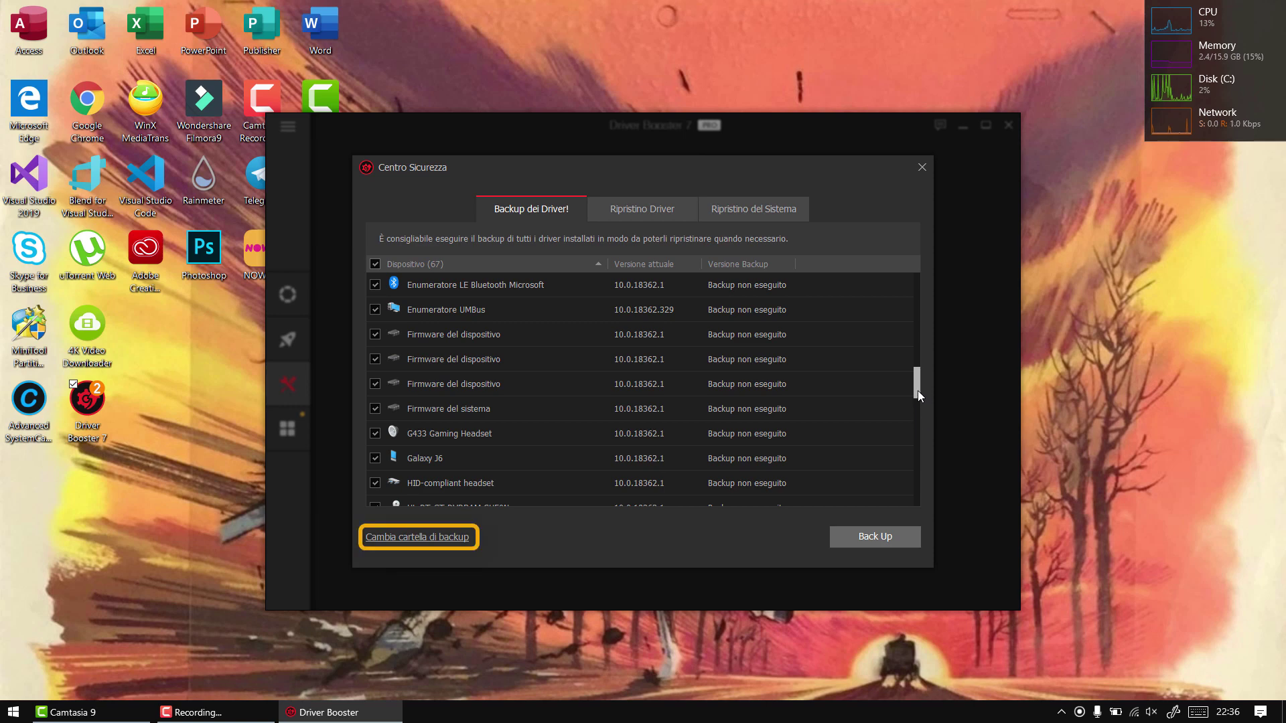
drag(918, 393, 917, 500)
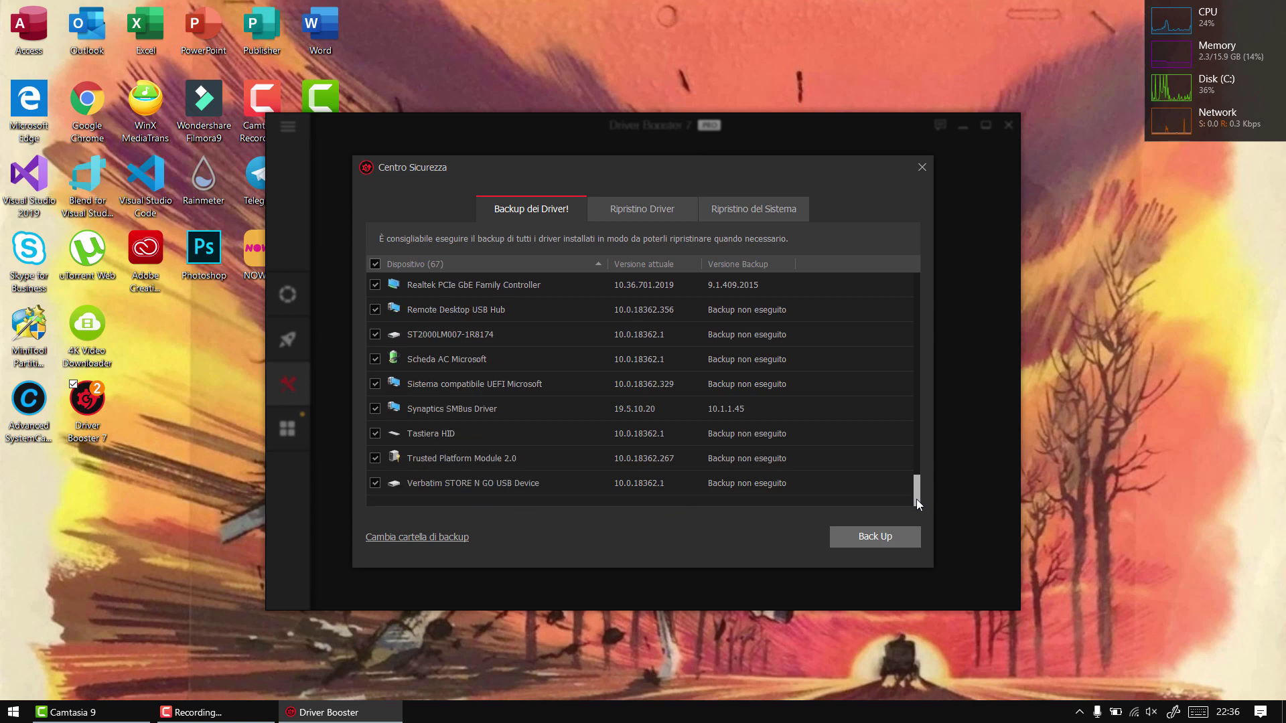
click(921, 168)
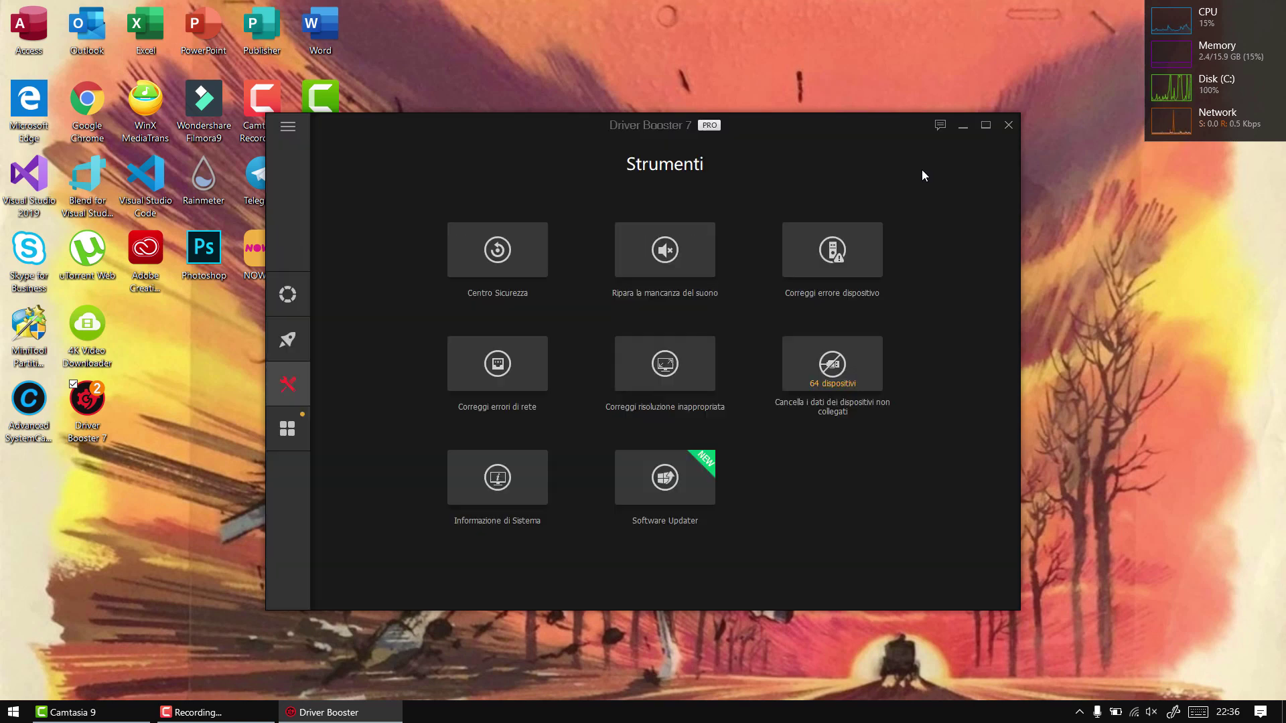
Step: Run the network error detection and open the repair tool for missing sound
click(518, 363)
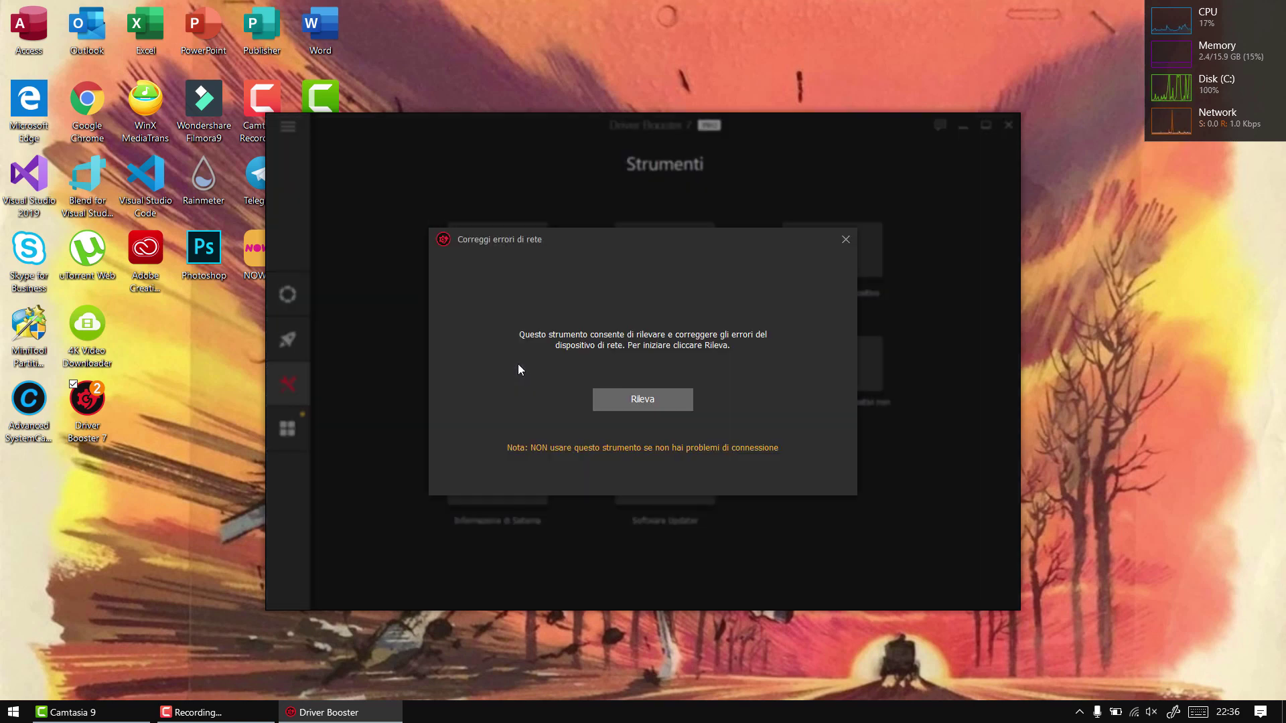
click(632, 399)
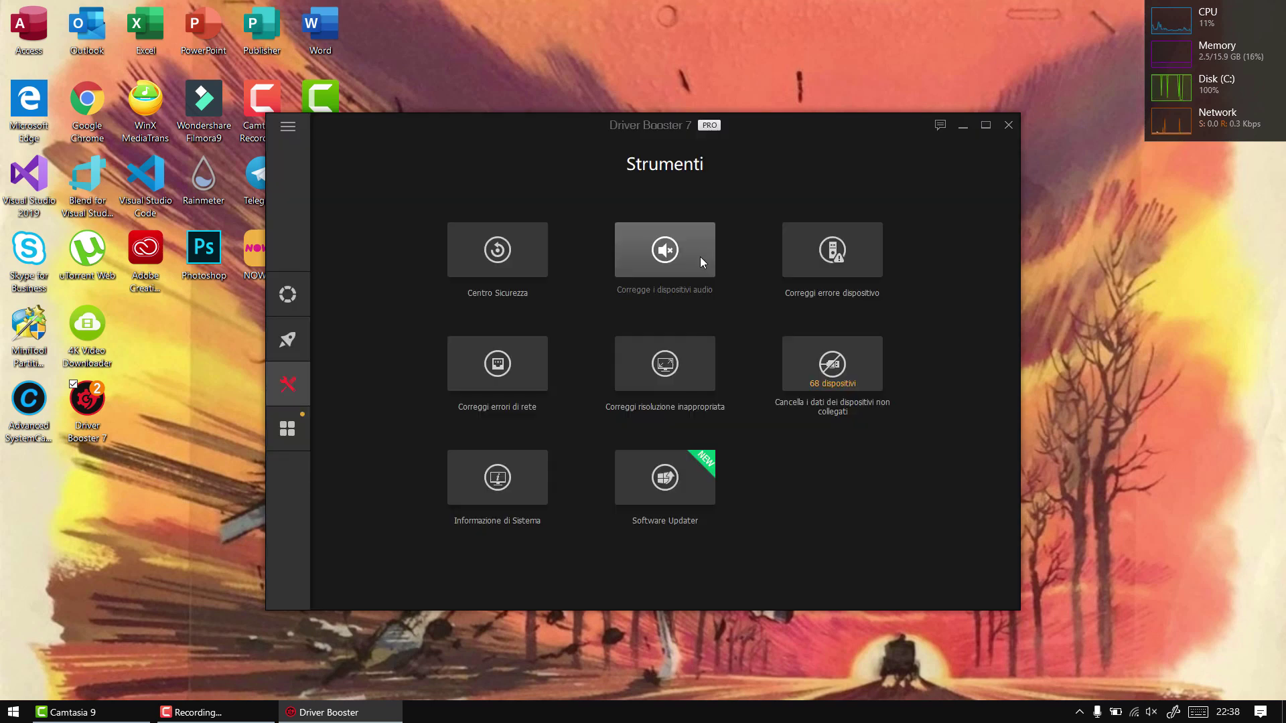
click(700, 256)
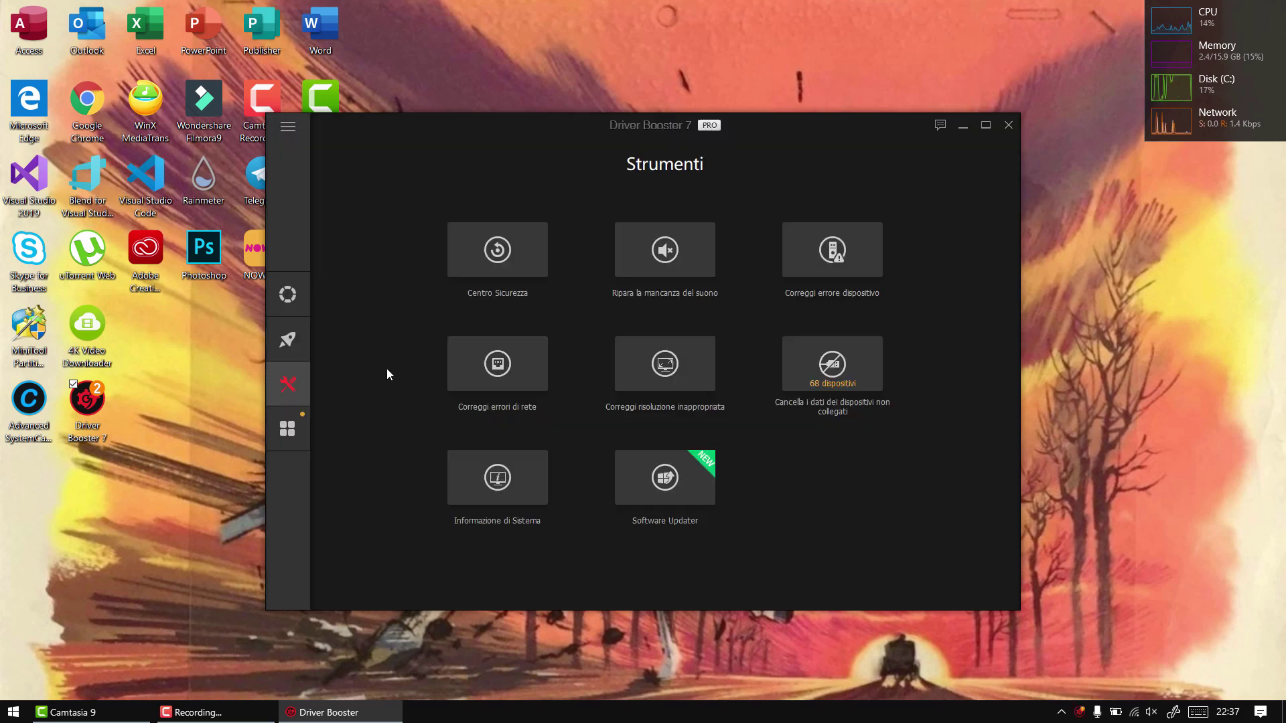
Step: Review the operating system, processor and motherboard, and disk drive details in the system information, and start its export
click(486, 481)
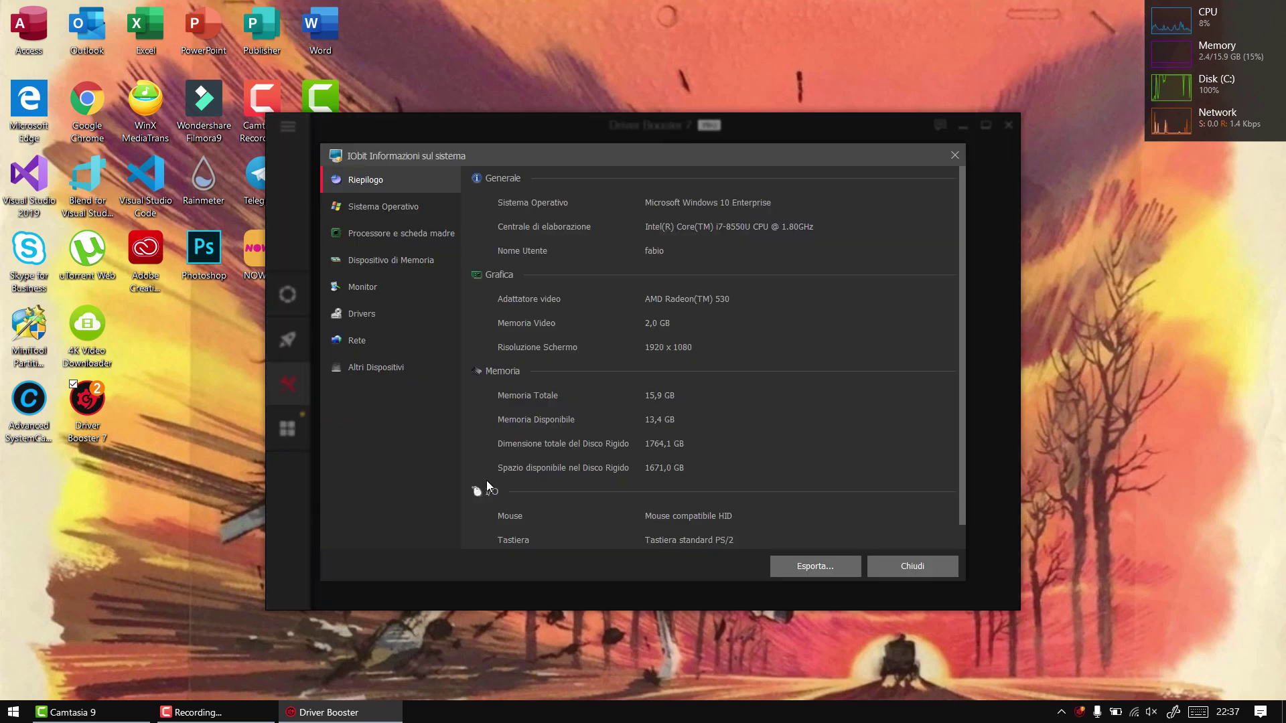
click(446, 207)
click(444, 234)
click(444, 311)
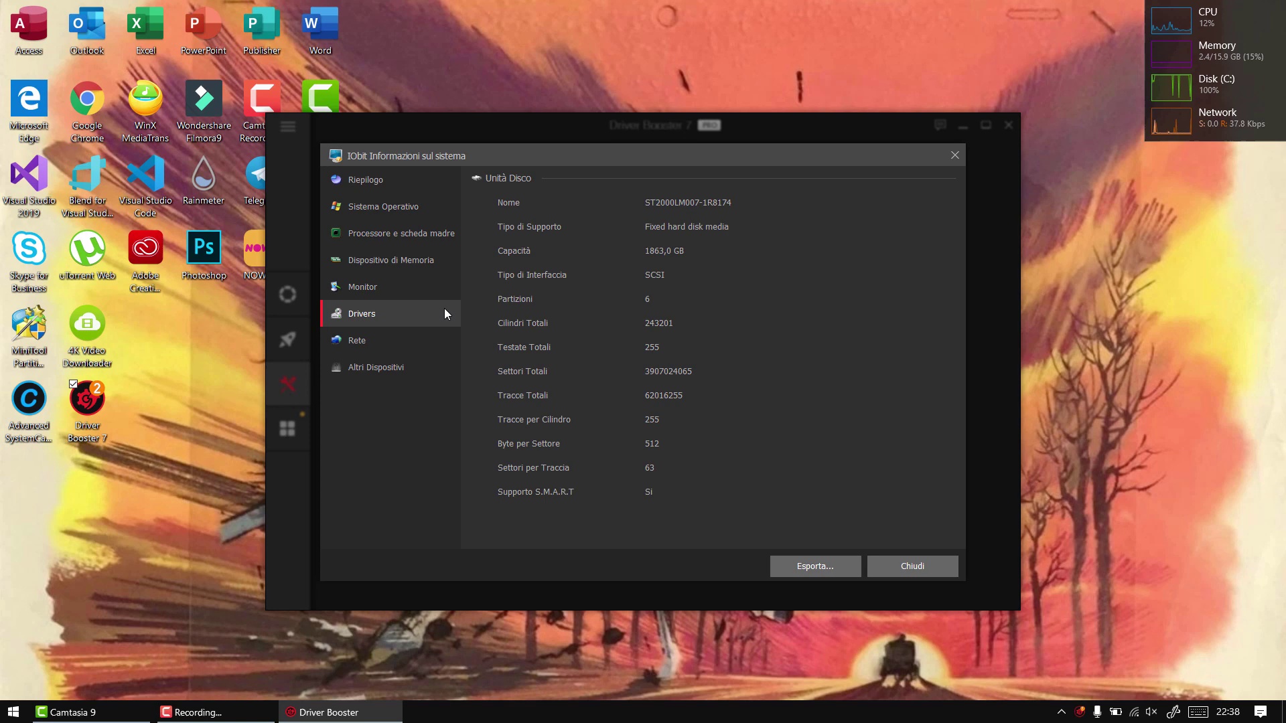
click(832, 575)
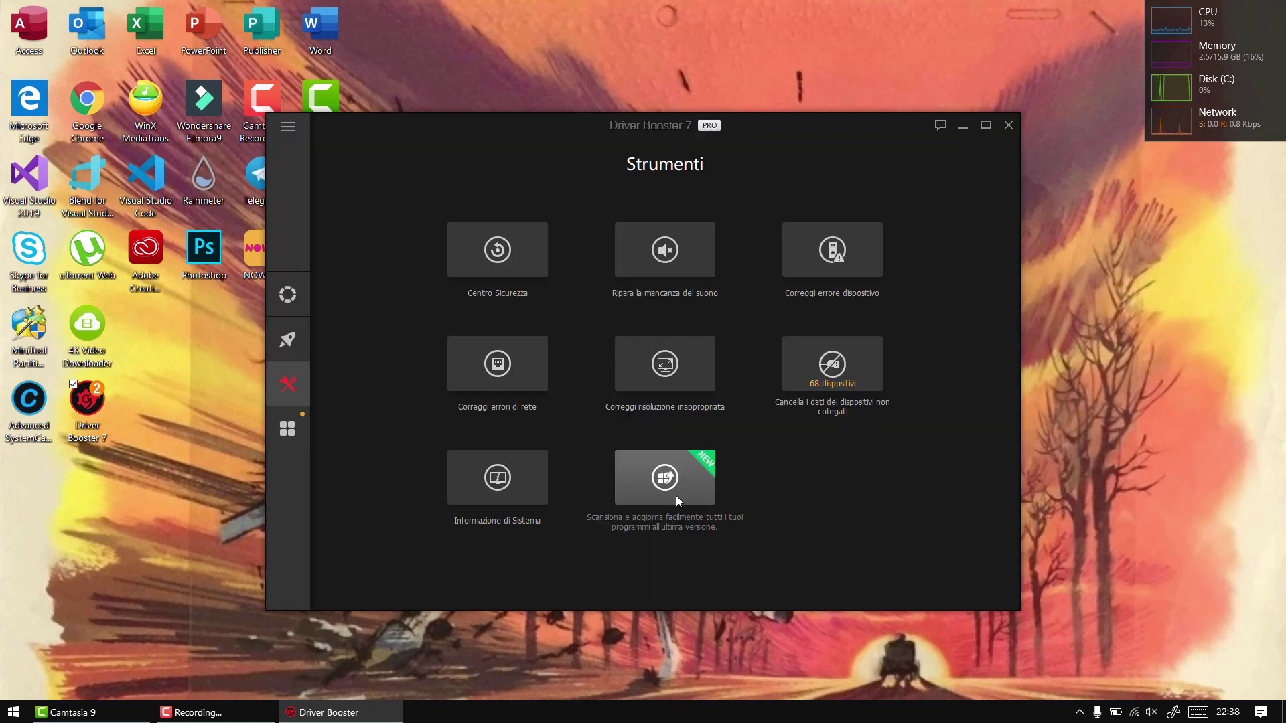
Step: Open Software Updater to scan for program updates, and close it
click(676, 495)
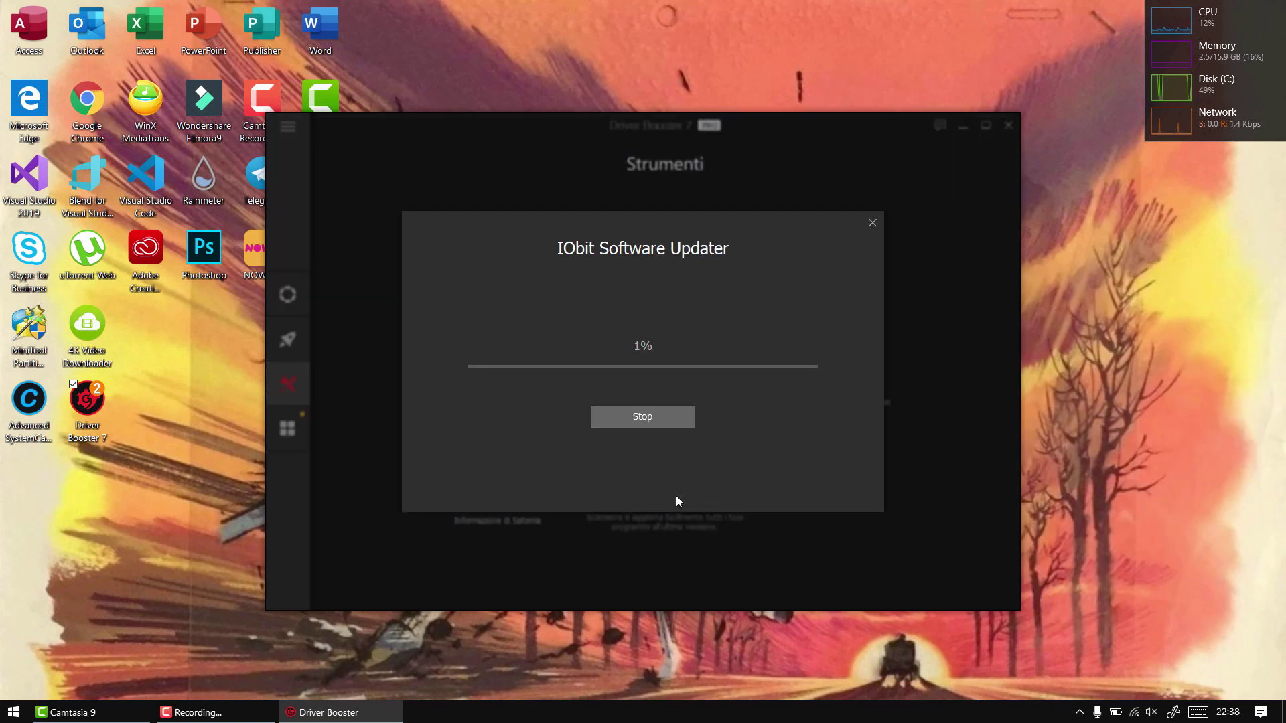
click(873, 223)
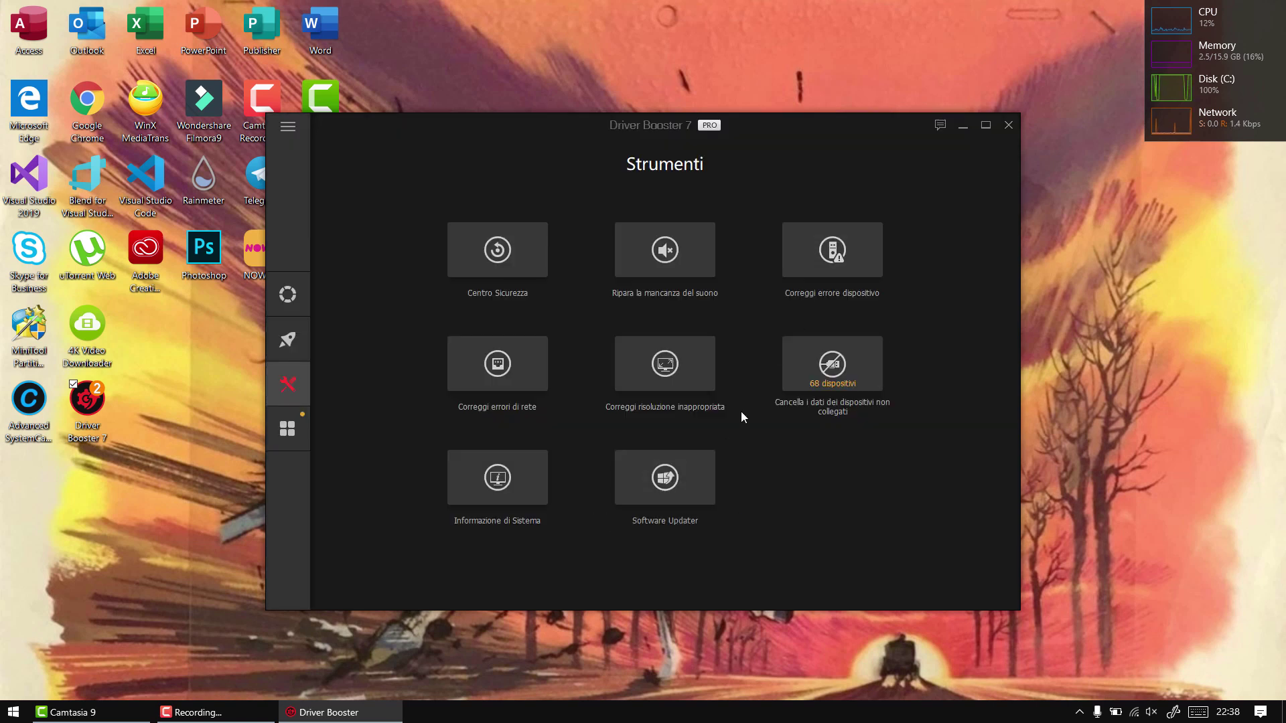
Step: View the Correggi errore dispositivo tool and close it, and open the tool for clearing data of disconnected devices
click(869, 269)
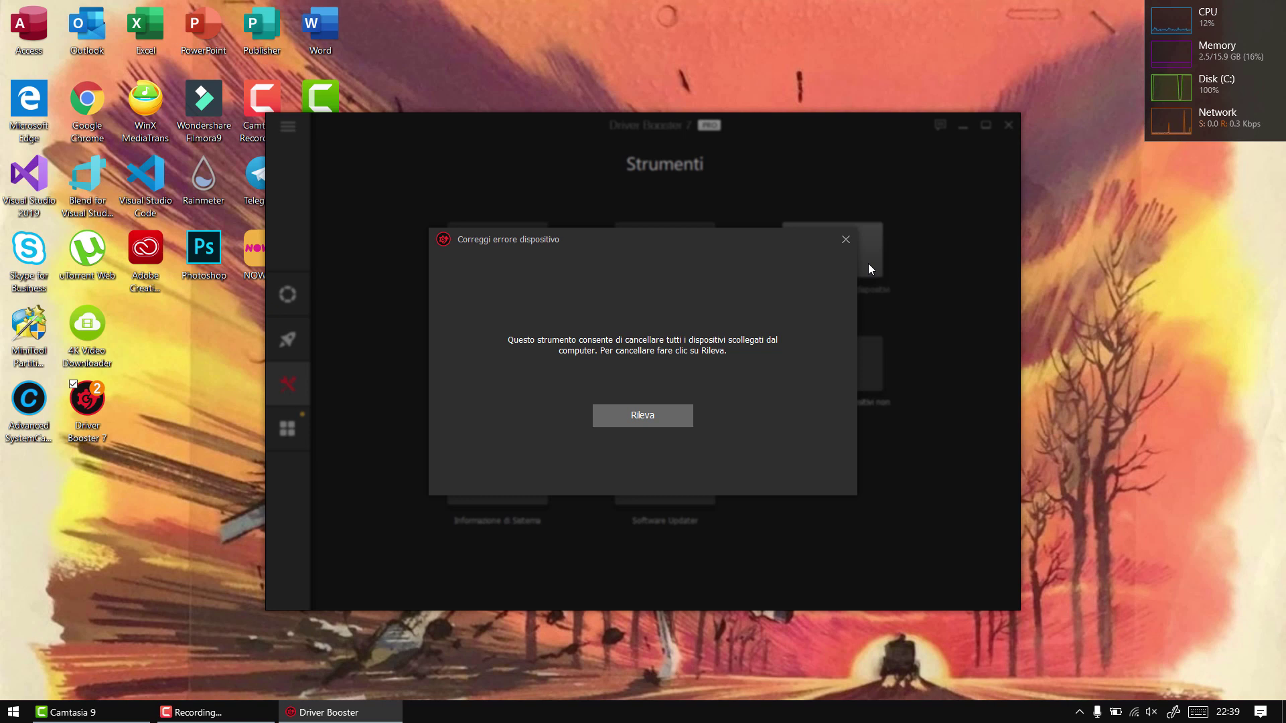
click(841, 244)
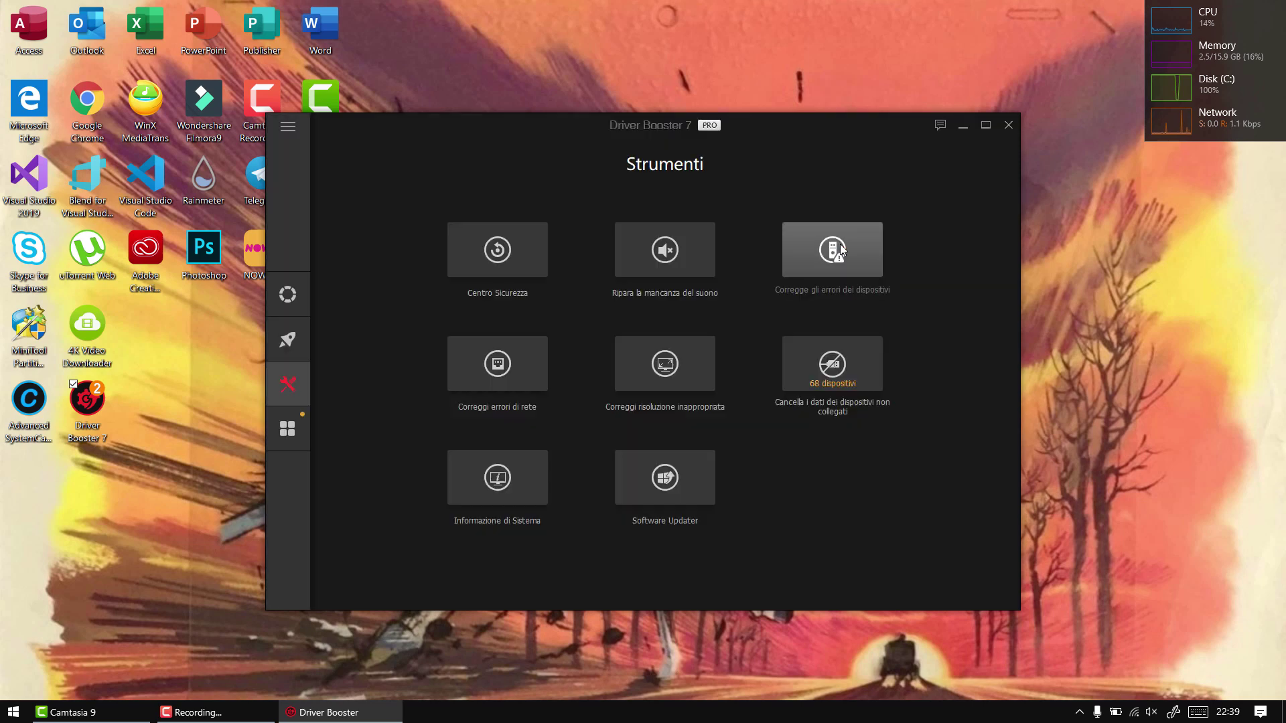
click(867, 353)
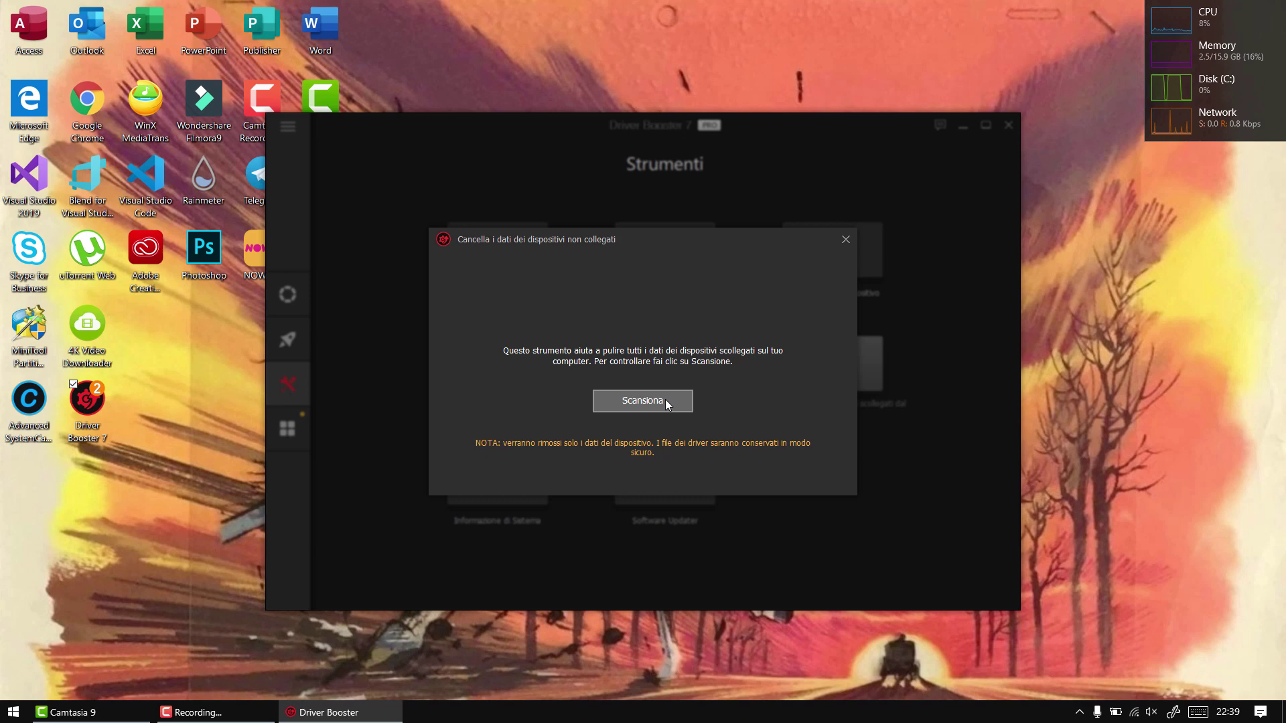
Step: Show the Centro Azioni offers, and try the Bianco appearance before switching back to Nero
click(301, 429)
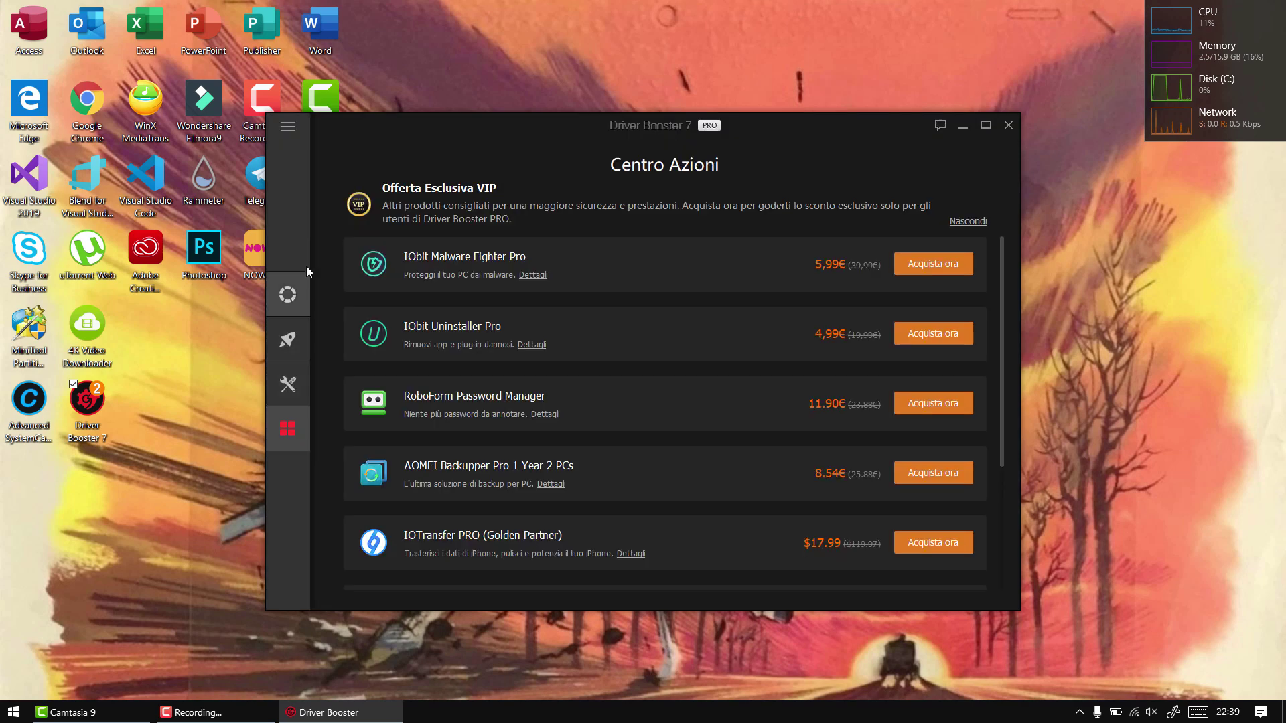
click(302, 127)
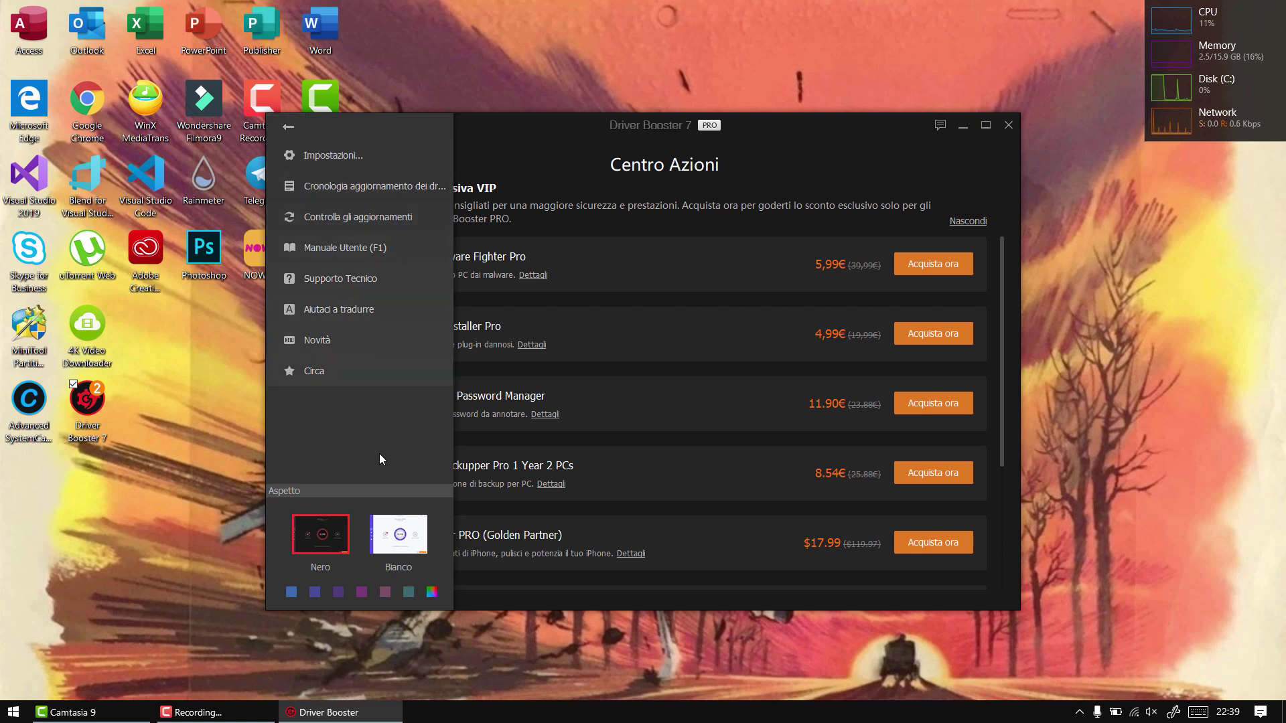
click(390, 546)
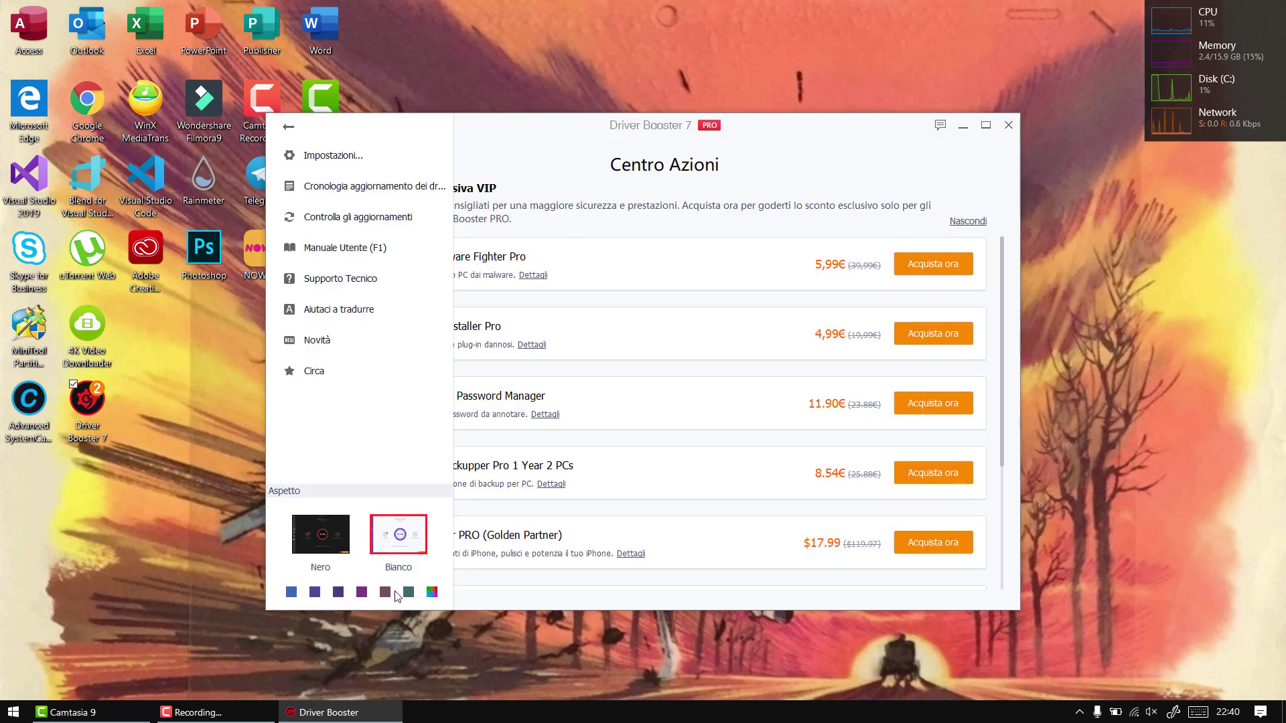
click(331, 550)
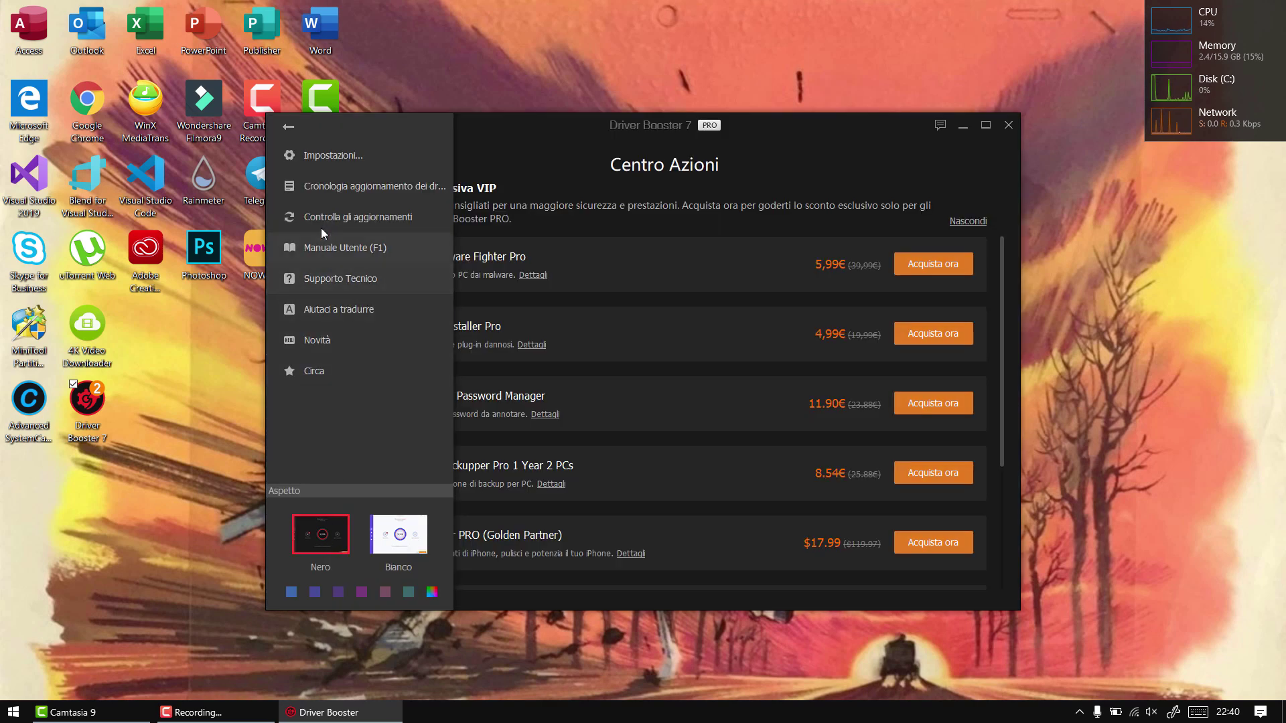
Step: Look through the program options in Impostazioni, starting from Generale, and close them without changes
click(320, 157)
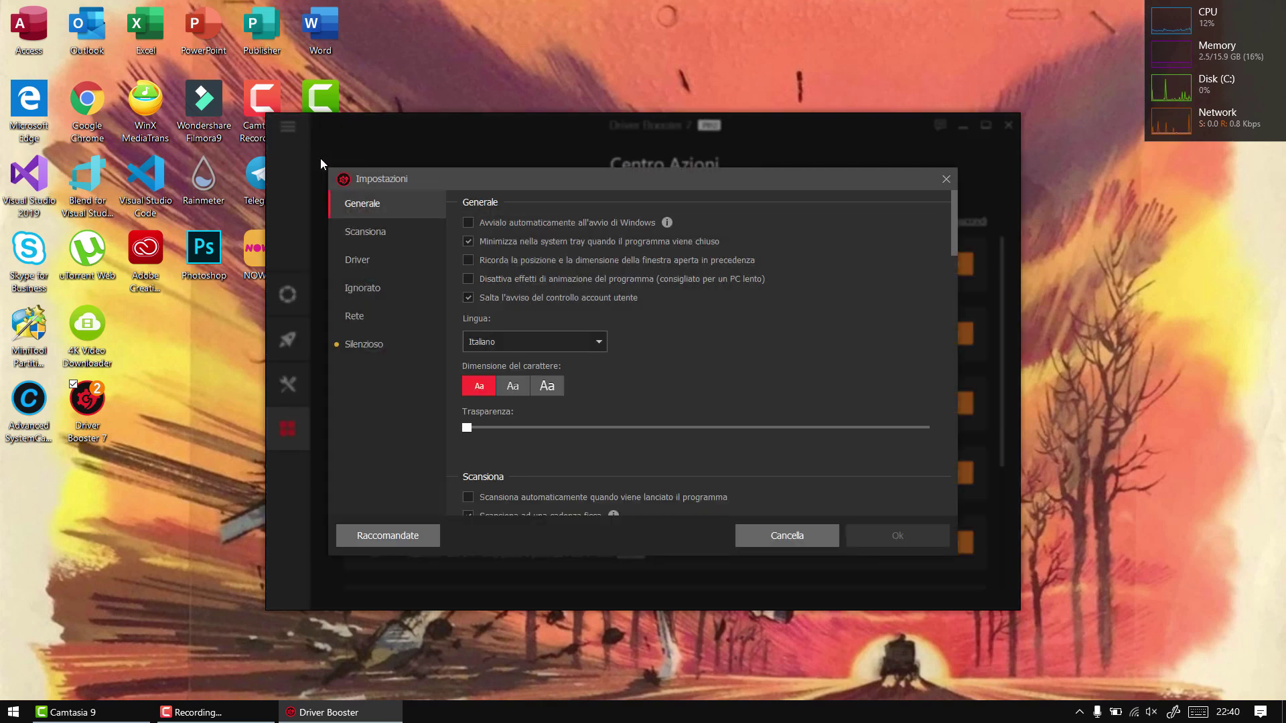
drag(953, 235, 955, 505)
click(946, 179)
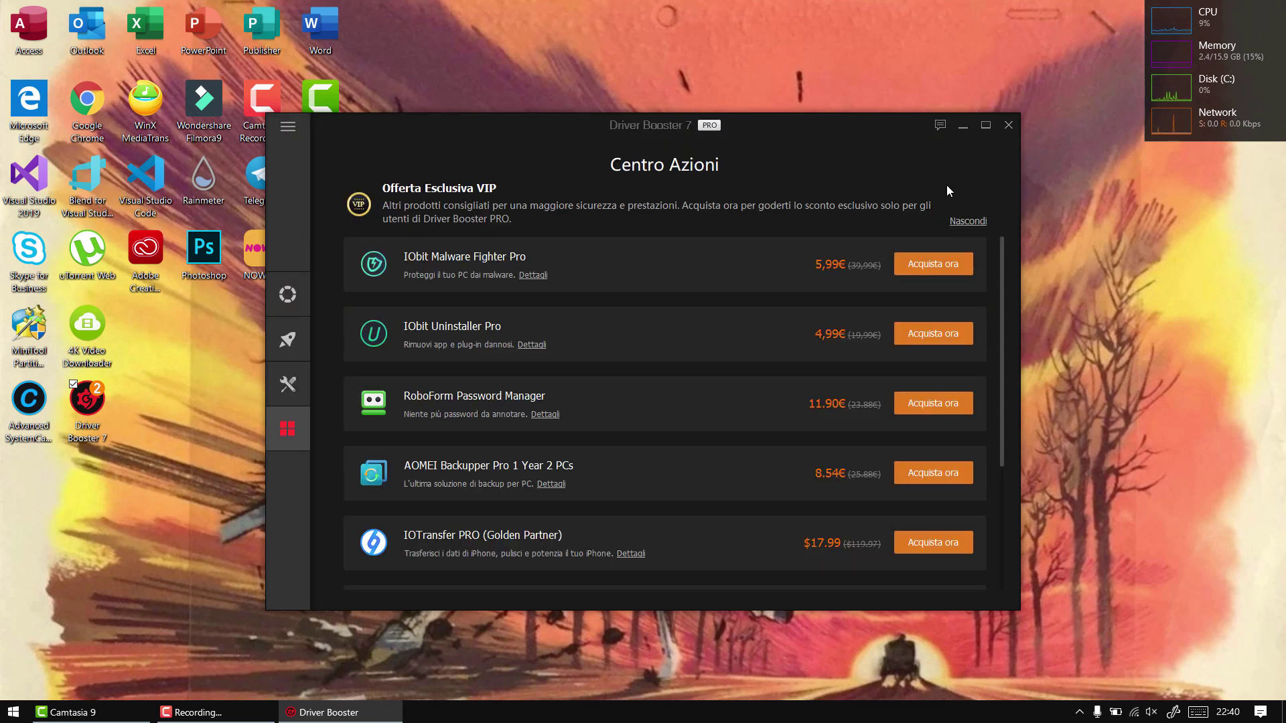